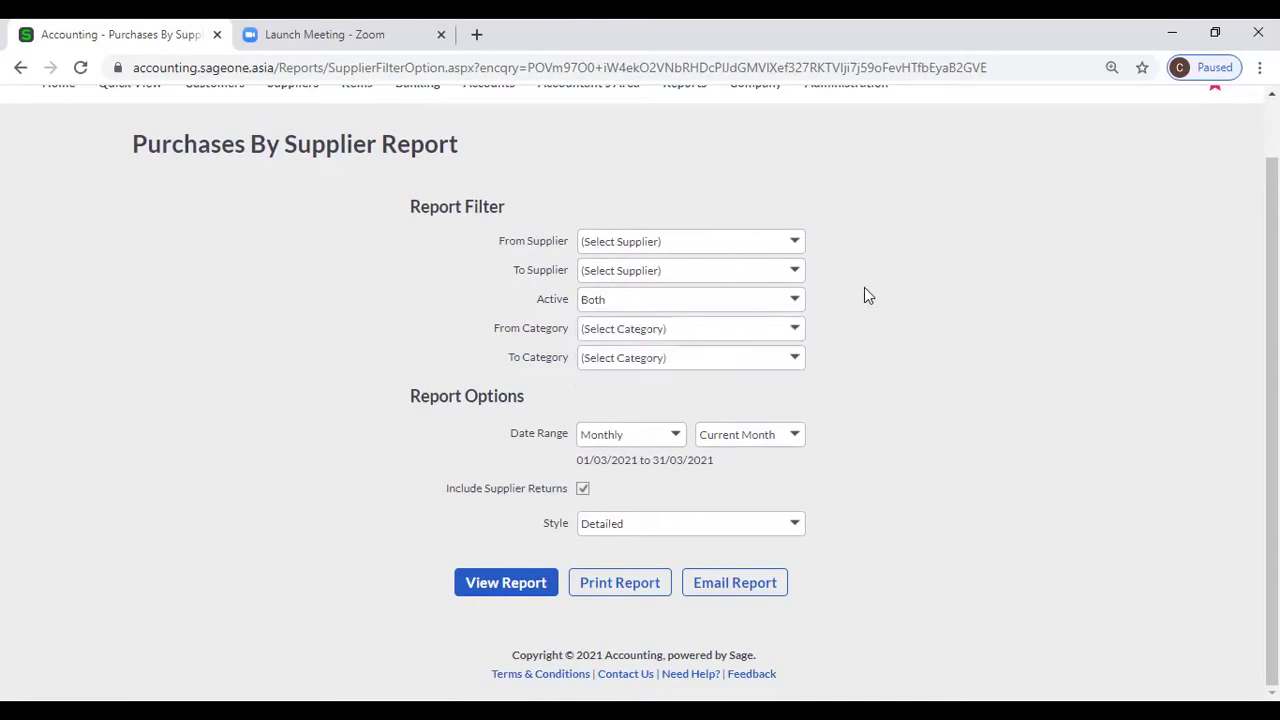
Set the report's date range to Quarterly after checking the available category filters and range options
{"action": "left_click", "coordinate": [796, 329]}
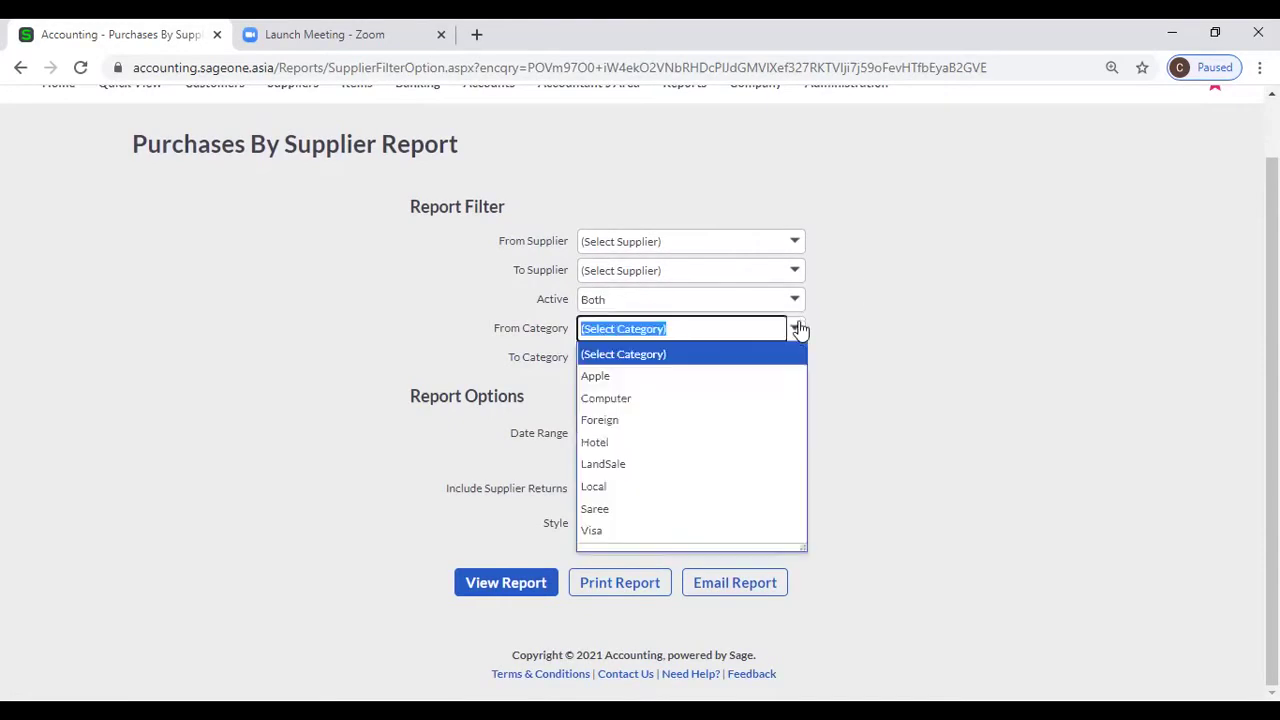
{"action": "left_click", "coordinate": [879, 256]}
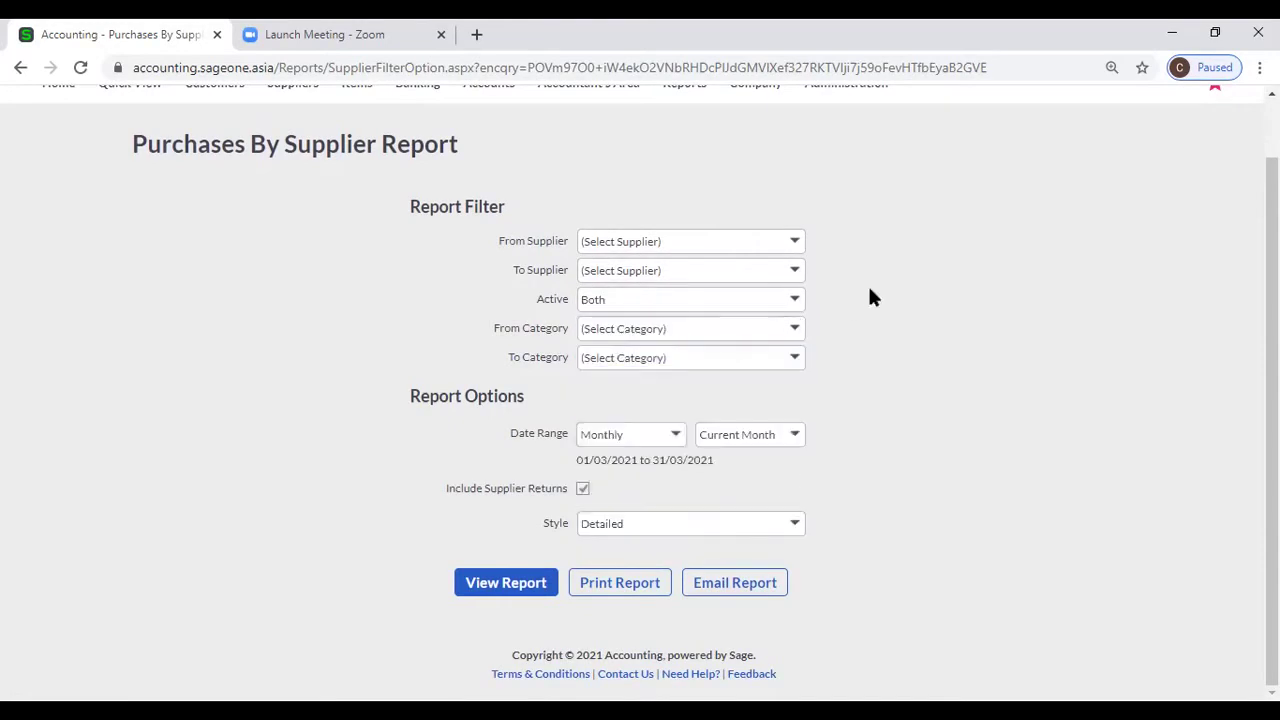
{"action": "left_click", "coordinate": [679, 438]}
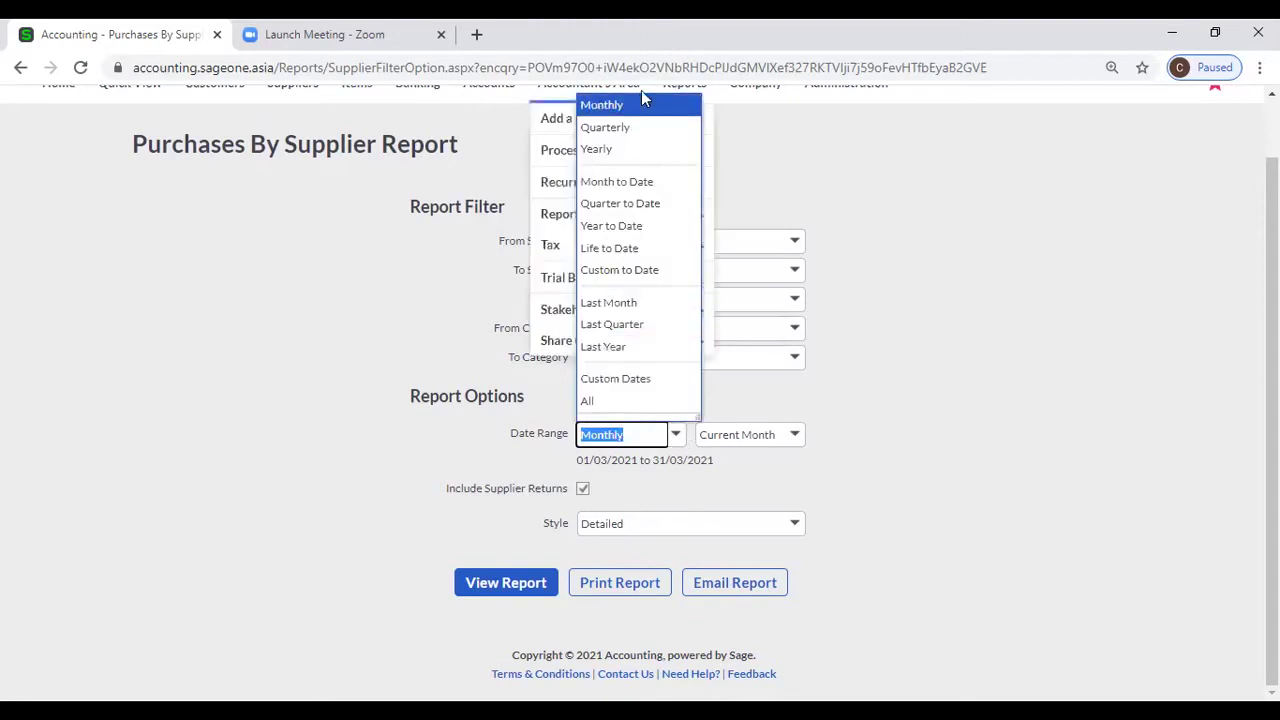
{"action": "left_click", "coordinate": [617, 472]}
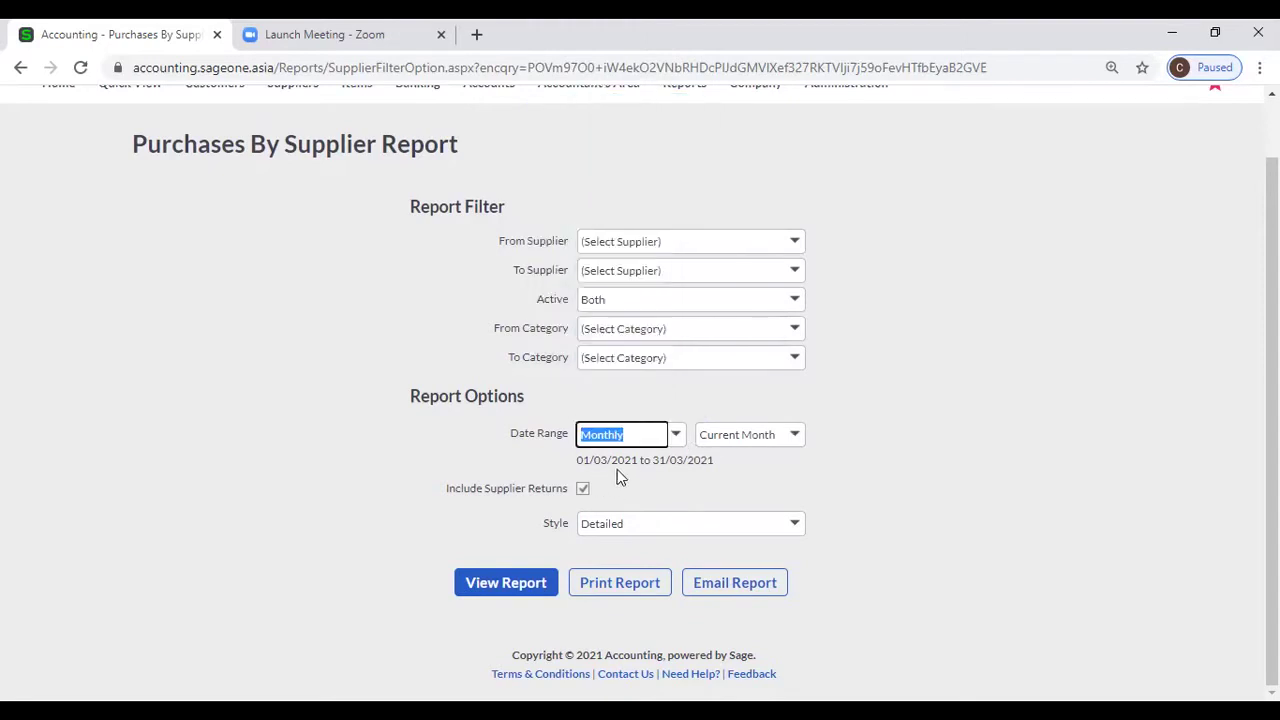
{"action": "left_click", "coordinate": [676, 435]}
{"action": "left_click", "coordinate": [659, 137]}
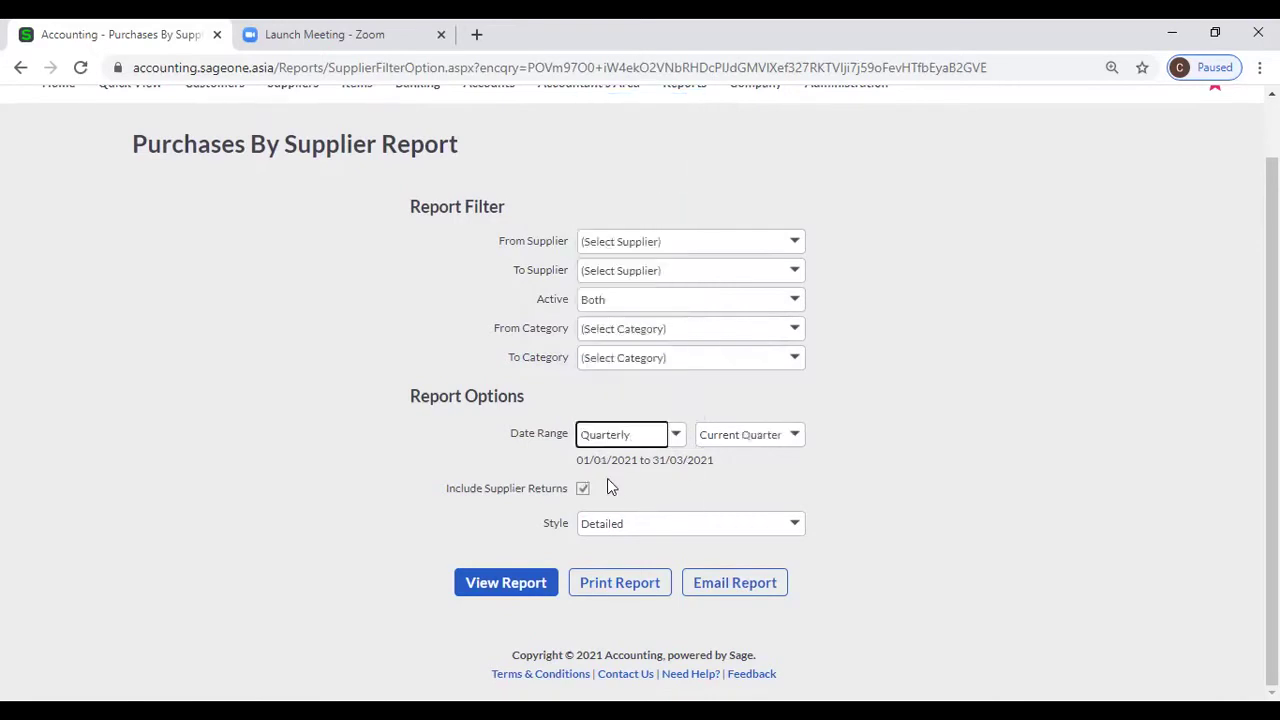
Switch the date range to Custom Dates, running from 04/01/2021 to 16/03/2021
{"action": "left_click", "coordinate": [675, 435]}
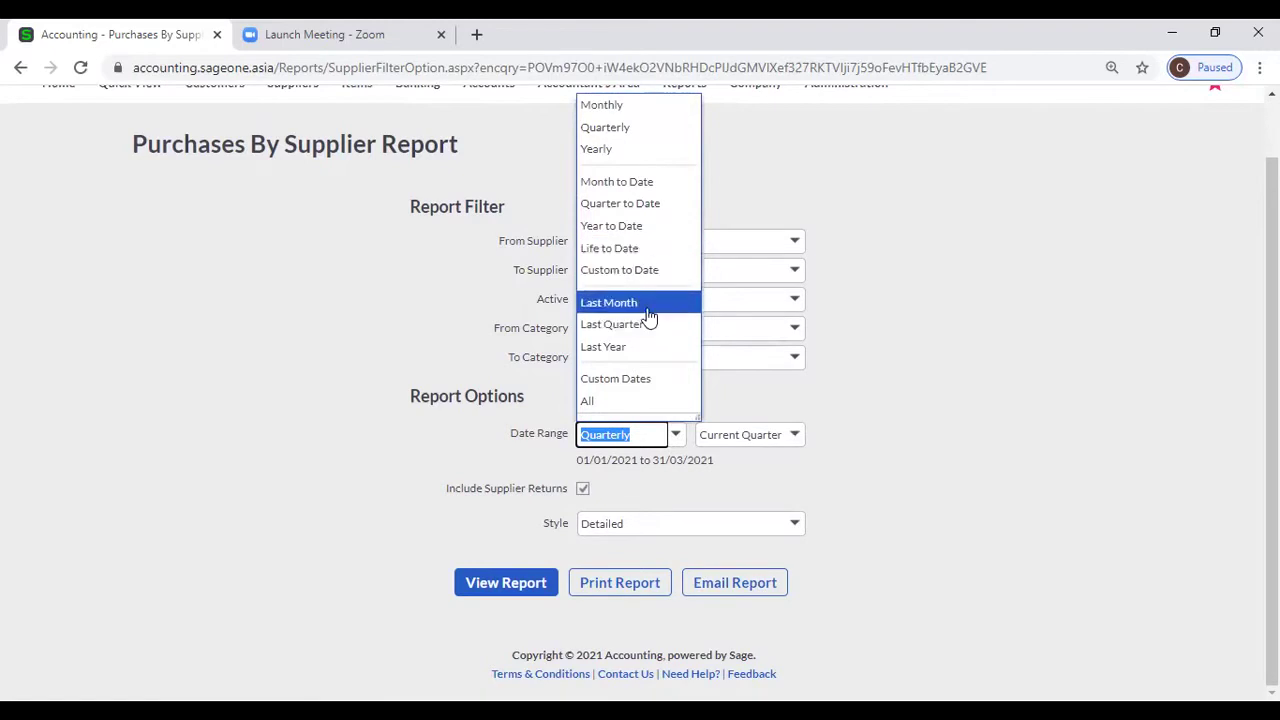
{"action": "left_click", "coordinate": [650, 380]}
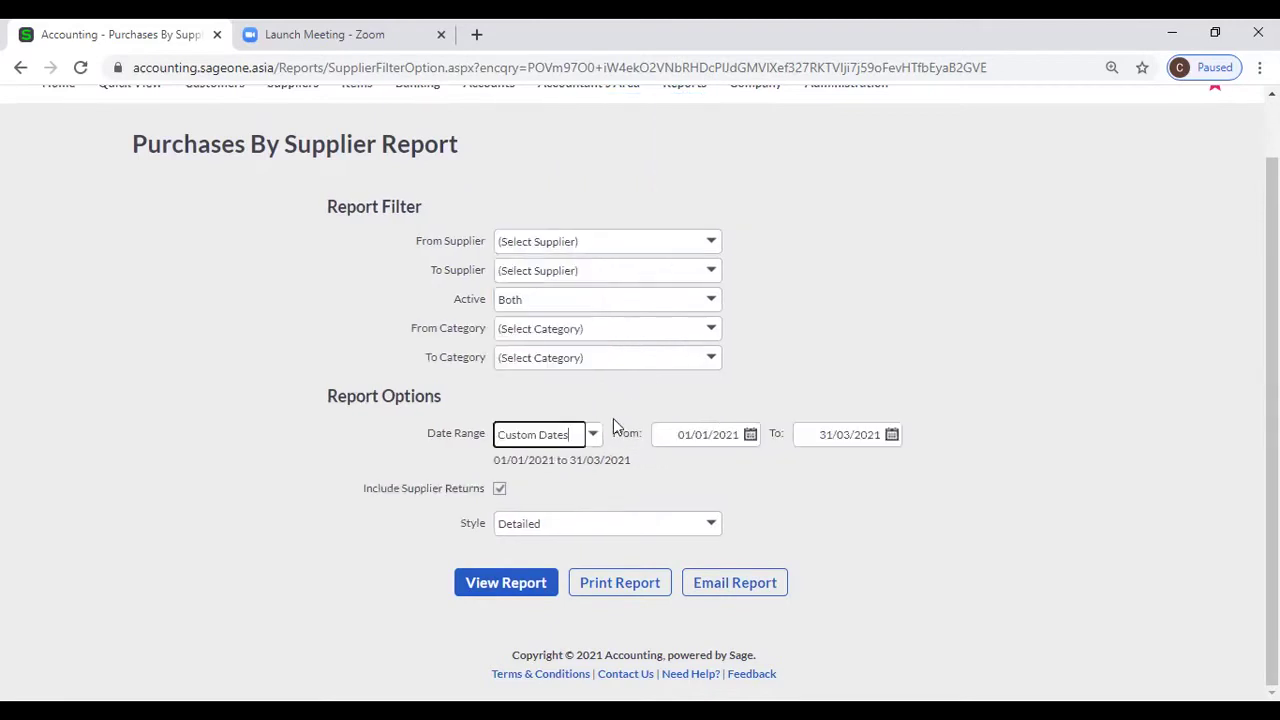
{"action": "left_click", "coordinate": [620, 418]}
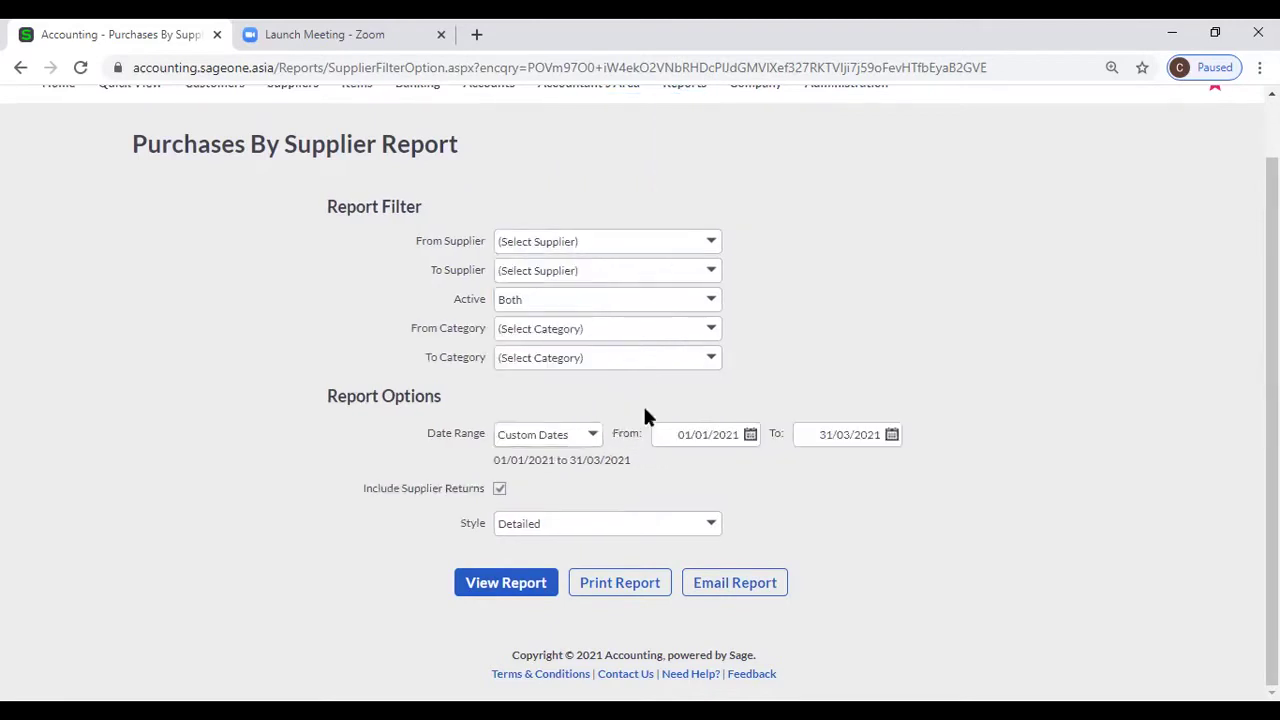
{"action": "left_click", "coordinate": [749, 438]}
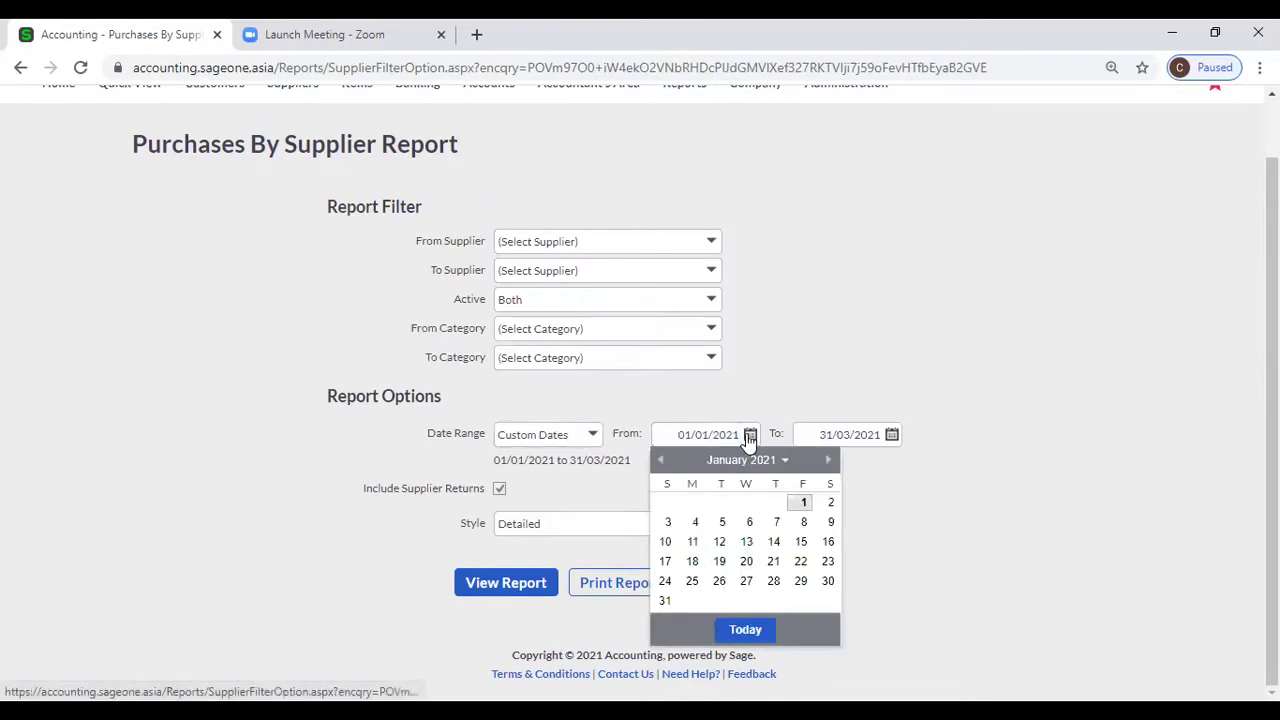
{"action": "left_click", "coordinate": [698, 526]}
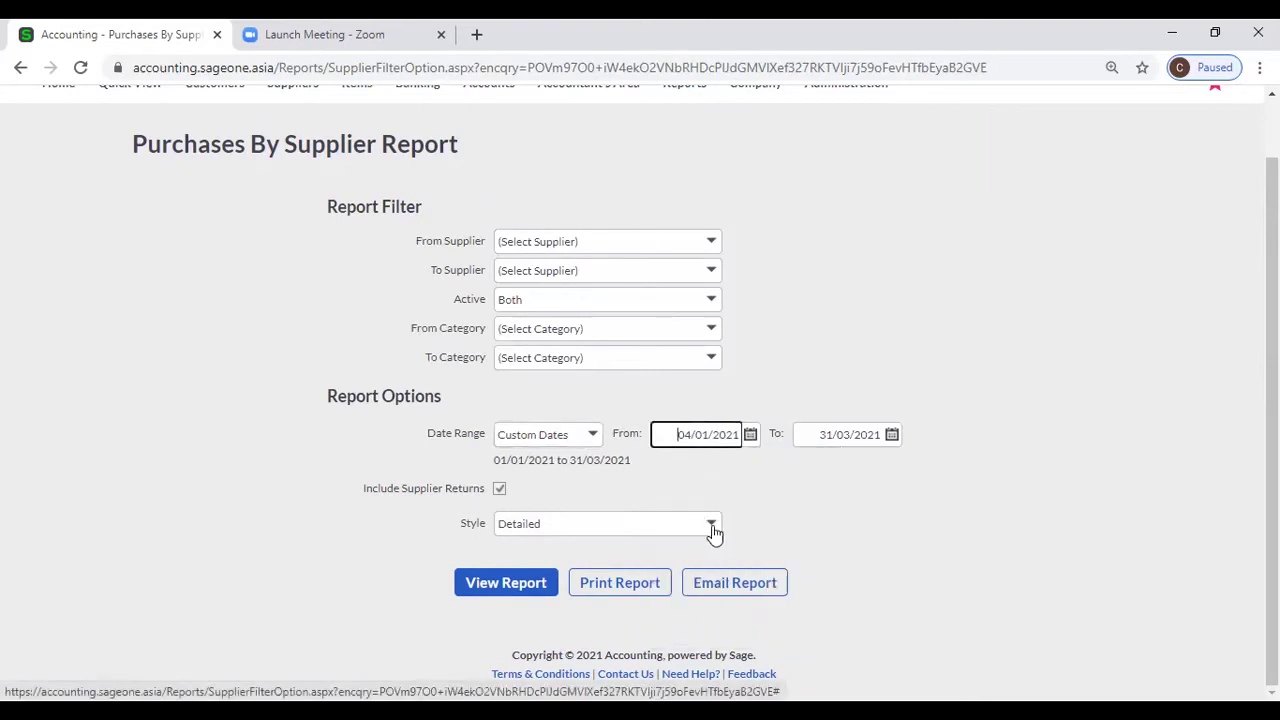
{"action": "left_click", "coordinate": [891, 436]}
{"action": "left_click", "coordinate": [866, 544]}
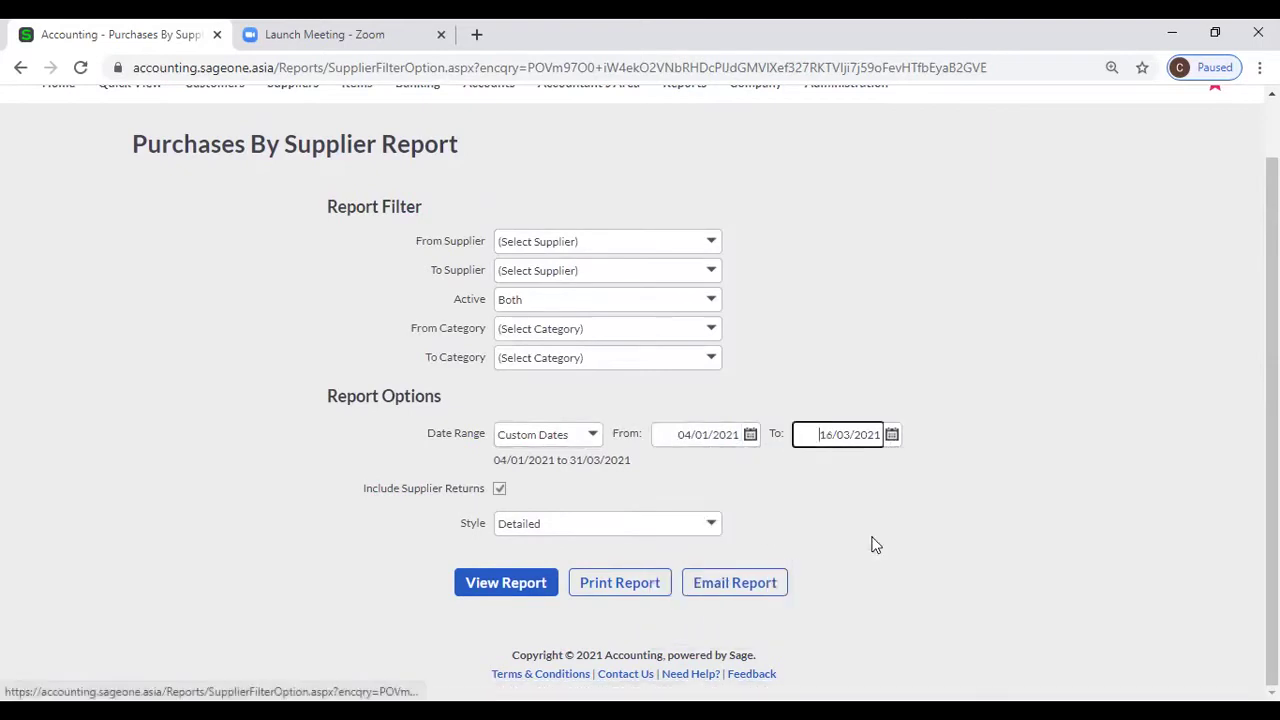
{"action": "left_click", "coordinate": [864, 366]}
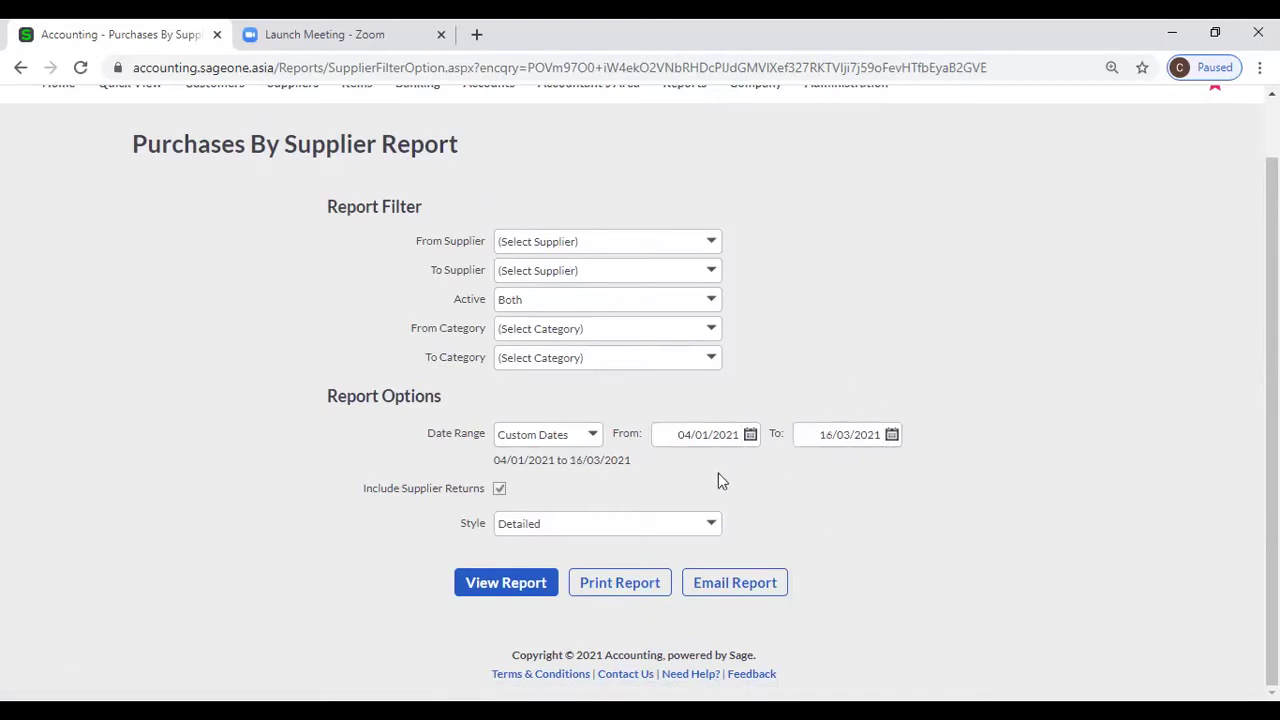
Set the date range to All, keeping the Detailed style and supplier returns included
{"action": "left_click", "coordinate": [593, 434]}
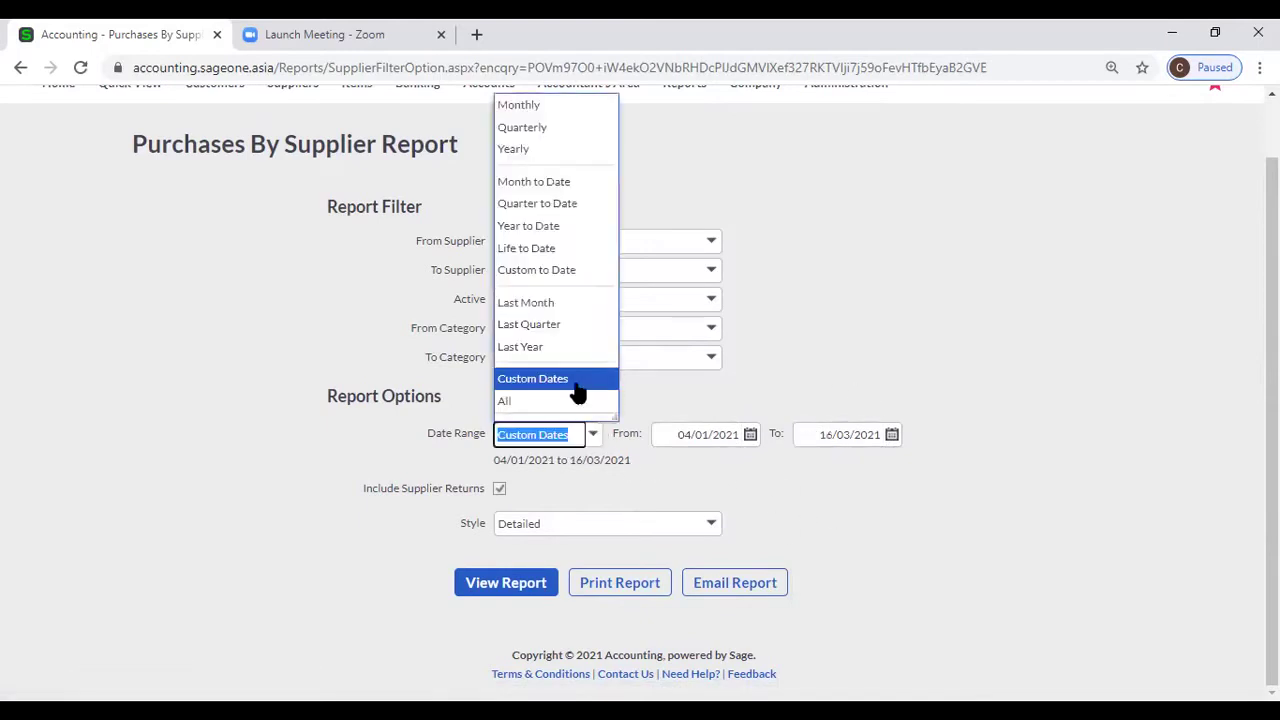
{"action": "left_click", "coordinate": [577, 402]}
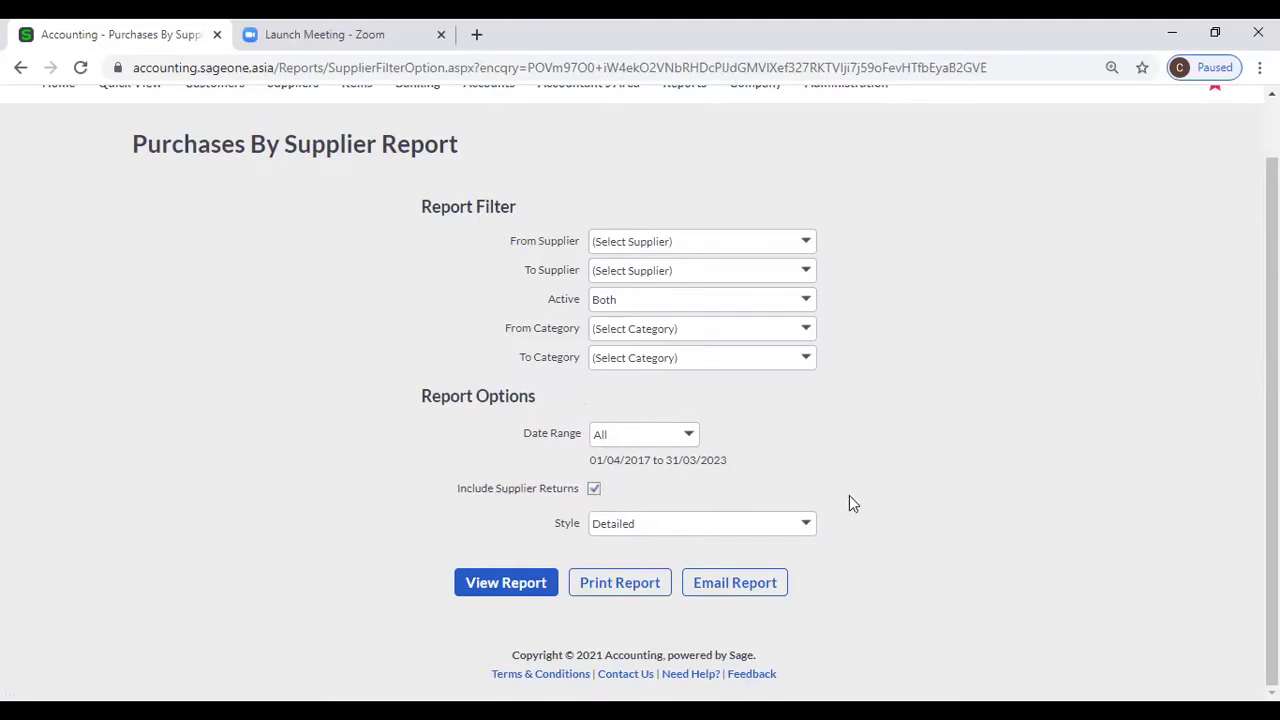
{"action": "left_click", "coordinate": [812, 529]}
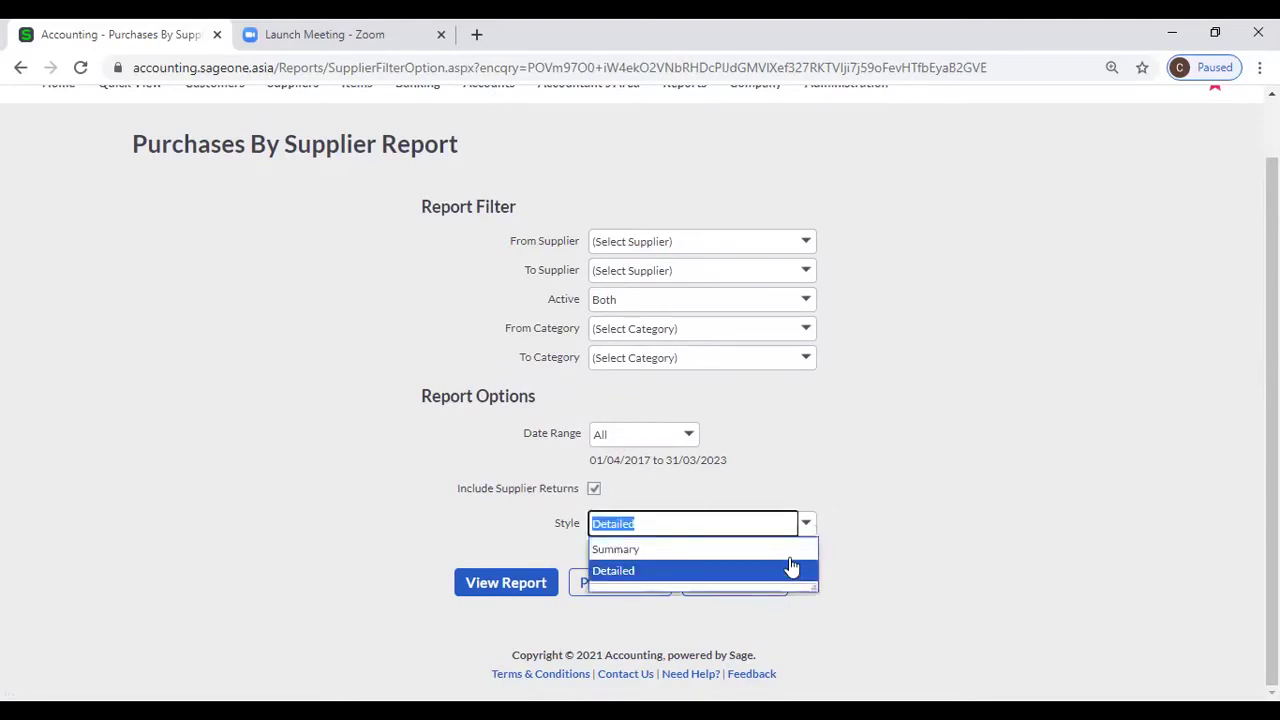
{"action": "left_click", "coordinate": [819, 468]}
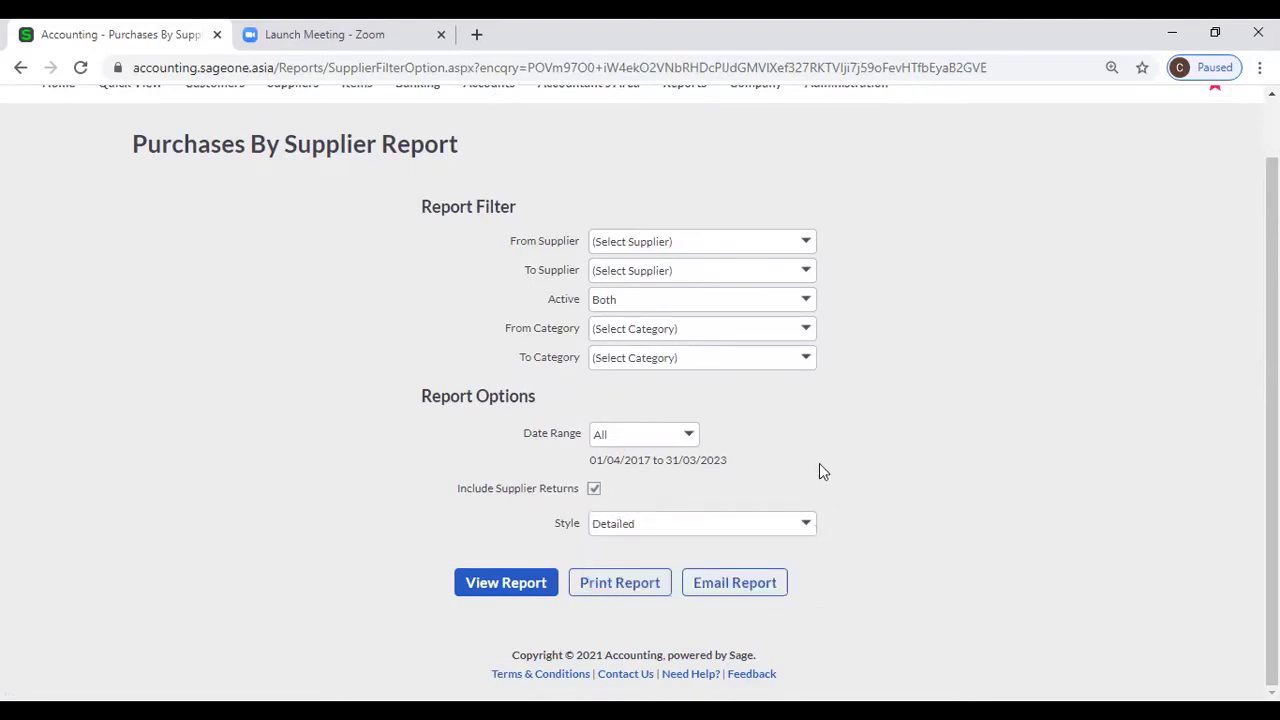
{"action": "left_click", "coordinate": [594, 488]}
{"action": "left_click", "coordinate": [594, 489]}
{"action": "left_click", "coordinate": [594, 489]}
View the Purchases By Supplier report and look through the supplier purchases on its first page
{"action": "left_click", "coordinate": [515, 586]}
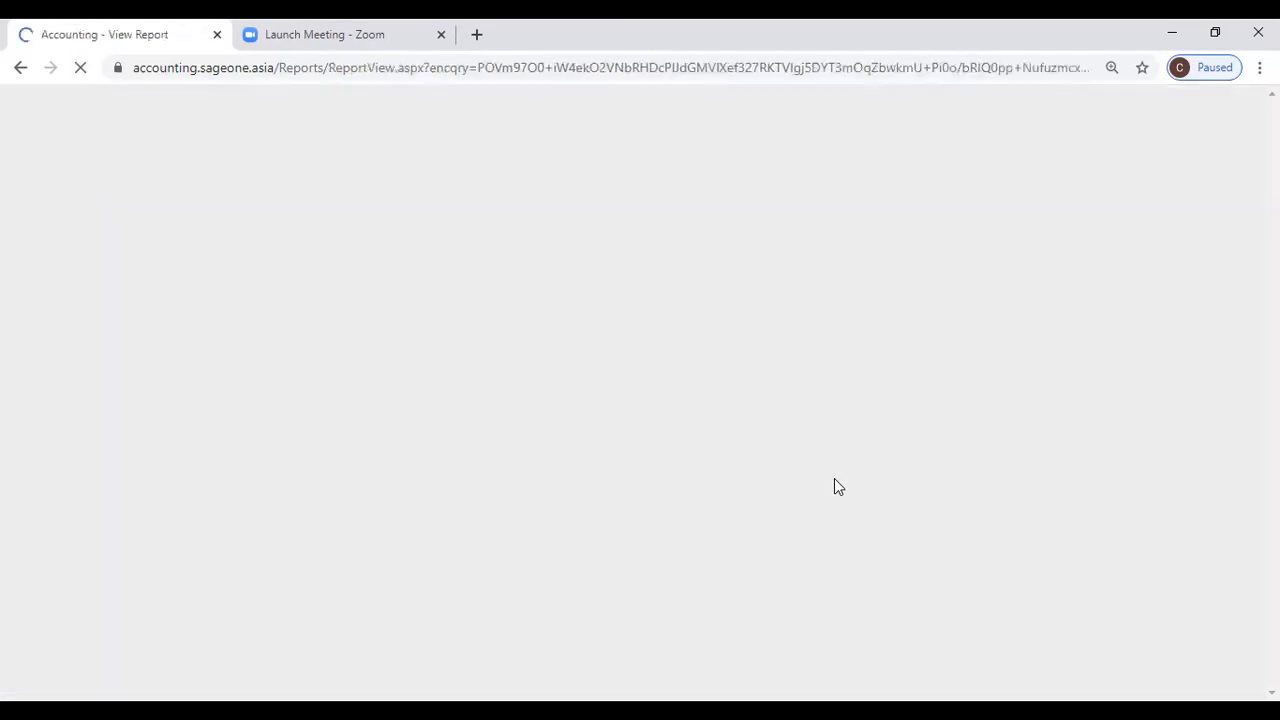
{"action": "scroll", "coordinate": [838, 487], "scroll_direction": "down", "scroll_amount": 2}
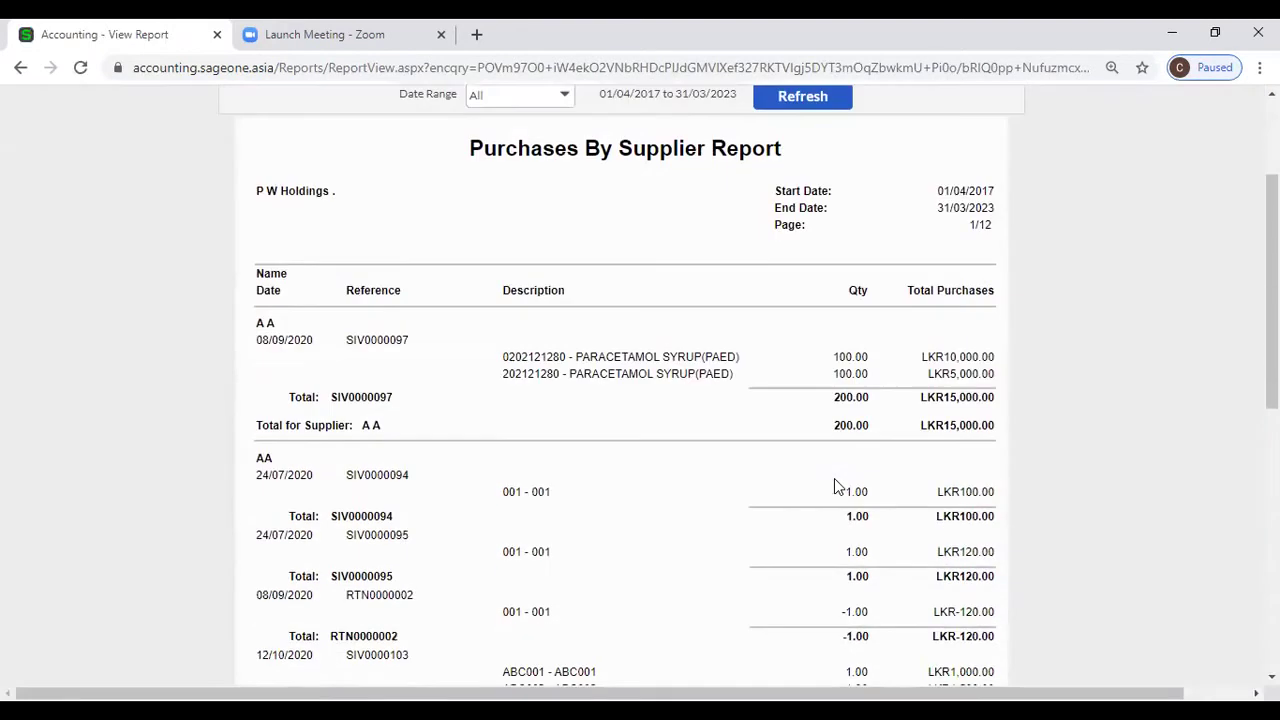
{"action": "scroll", "coordinate": [836, 485], "scroll_direction": "down", "scroll_amount": 6}
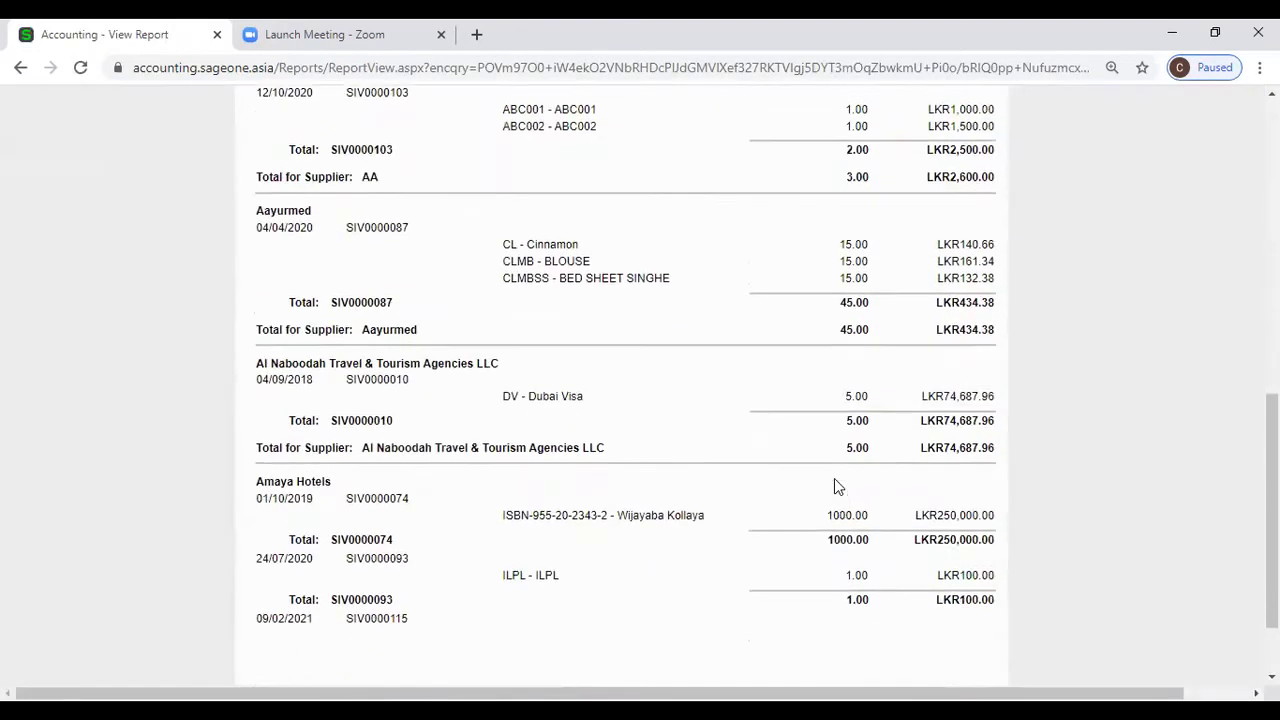
{"action": "scroll", "coordinate": [836, 485], "scroll_direction": "up", "scroll_amount": 4}
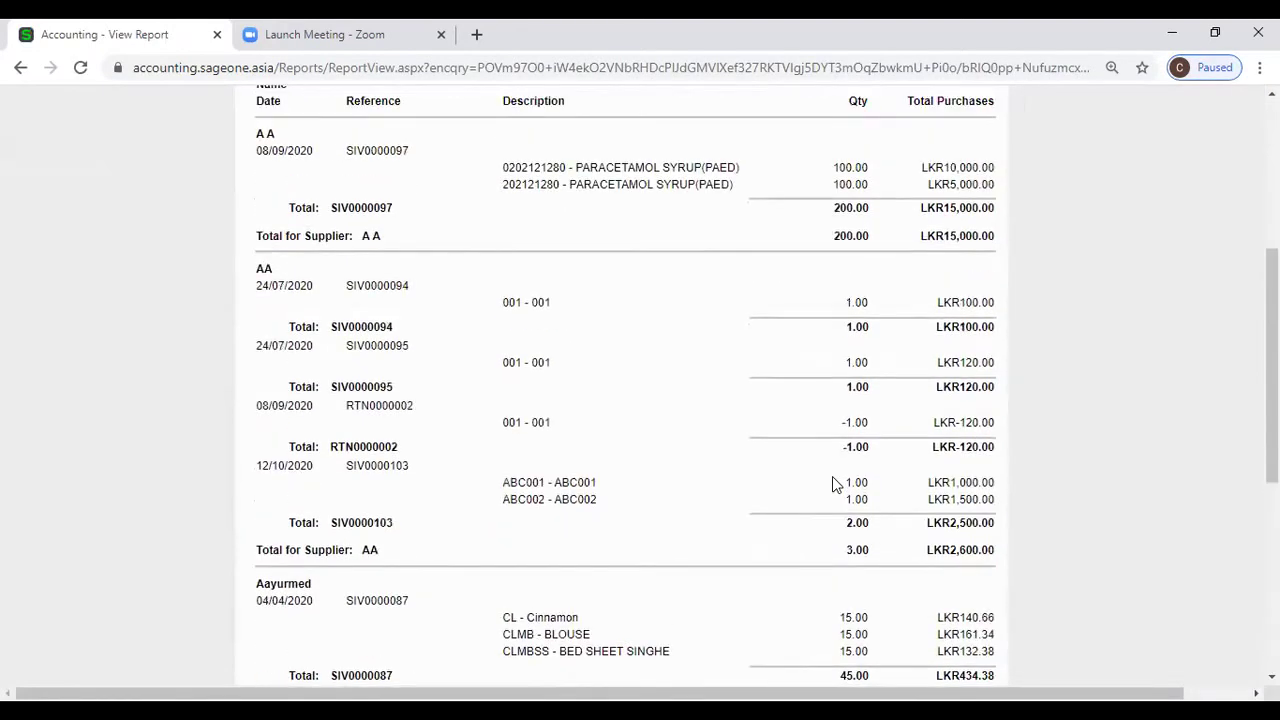
{"action": "scroll", "coordinate": [836, 485], "scroll_direction": "up", "scroll_amount": 2}
{"action": "scroll", "coordinate": [832, 476], "scroll_direction": "up", "scroll_amount": 1}
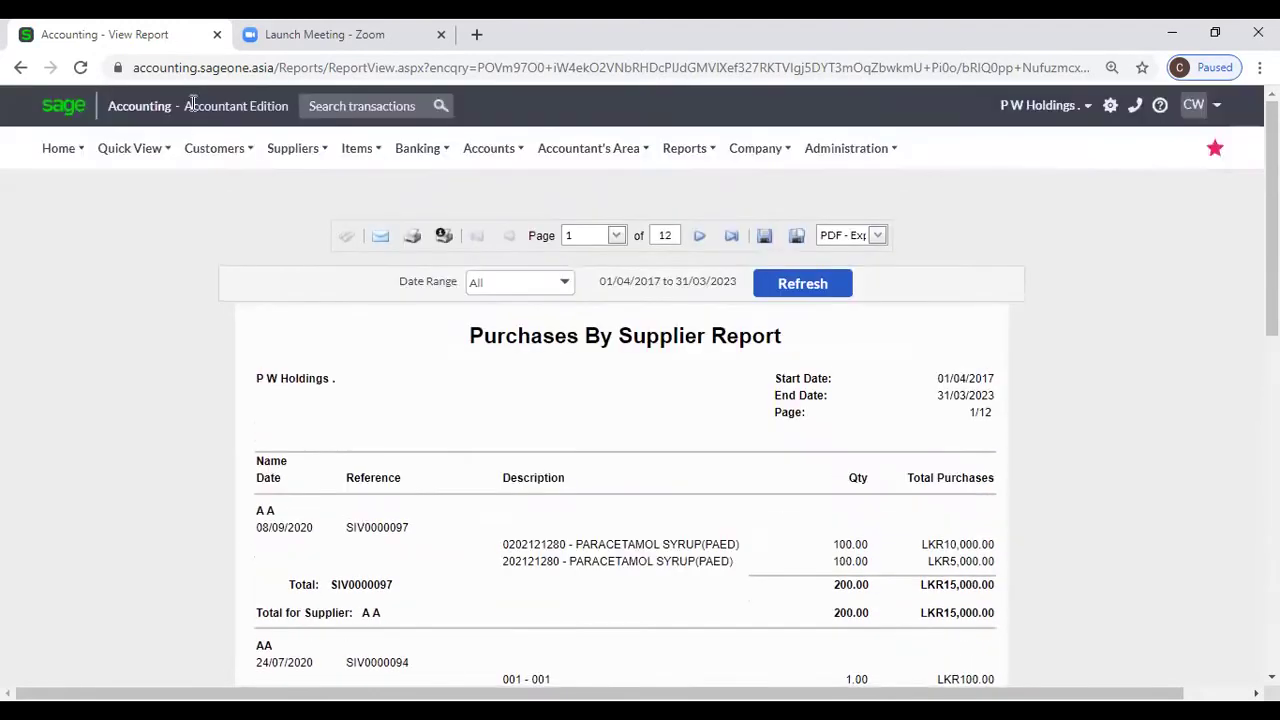
Duplicate the browser tab holding the detailed report and open the Purchases by Supplier report options in the first tab
{"action": "right_click", "coordinate": [175, 37]}
{"action": "left_click", "coordinate": [358, 158]}
{"action": "left_click", "coordinate": [293, 148]}
{"action": "mouse_move", "coordinate": [305, 277]}
{"action": "left_click", "coordinate": [460, 307]}
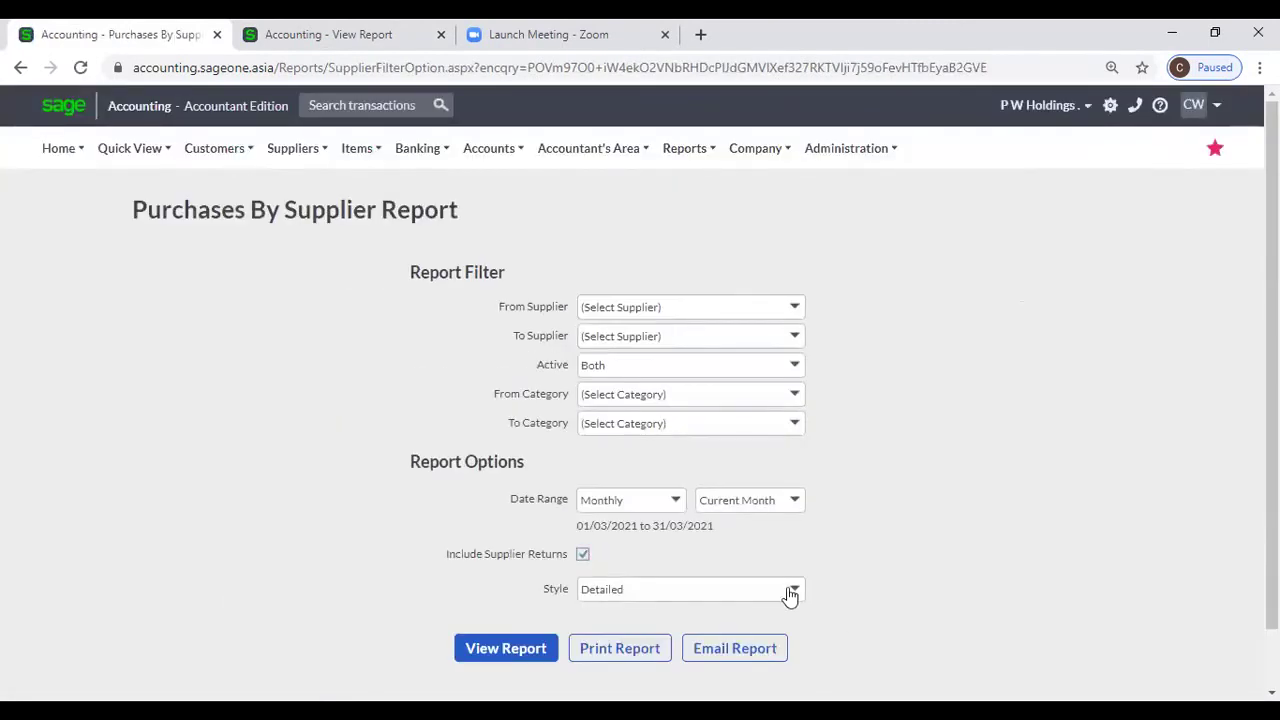
Set the report style to Summary and view the report for the current month
{"action": "left_click", "coordinate": [793, 592]}
{"action": "left_click", "coordinate": [658, 612]}
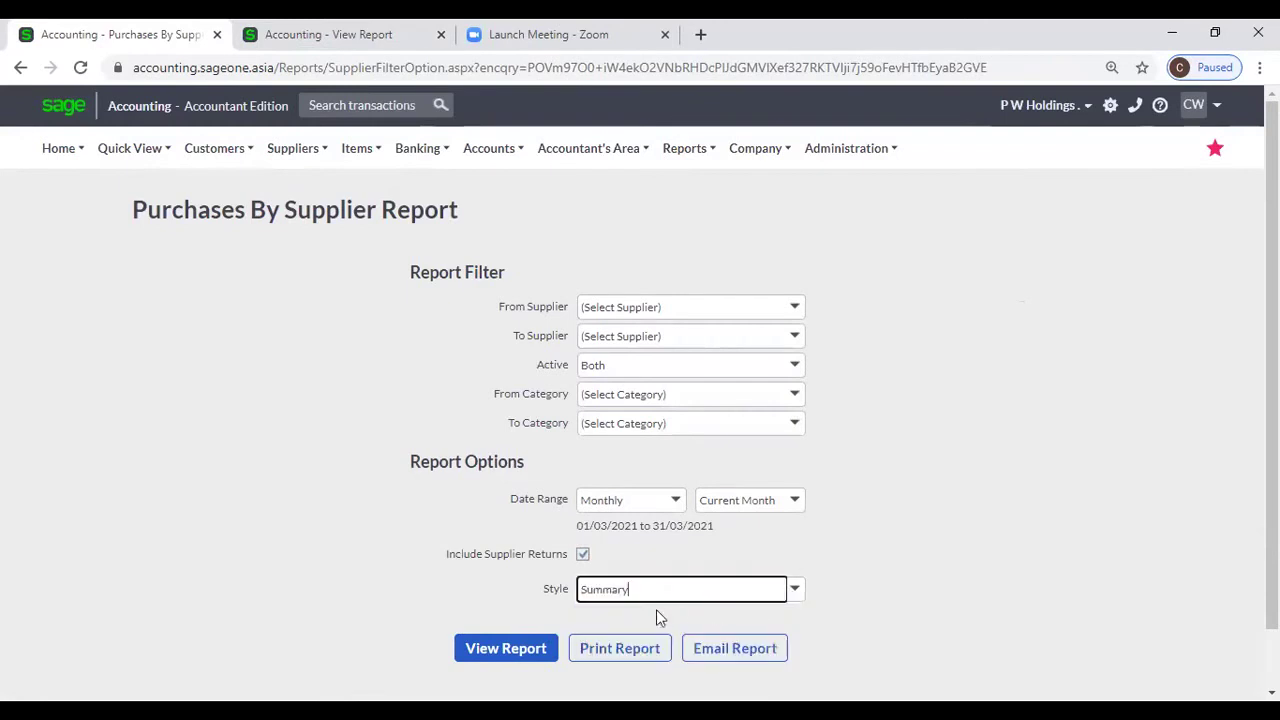
{"action": "left_click", "coordinate": [523, 650]}
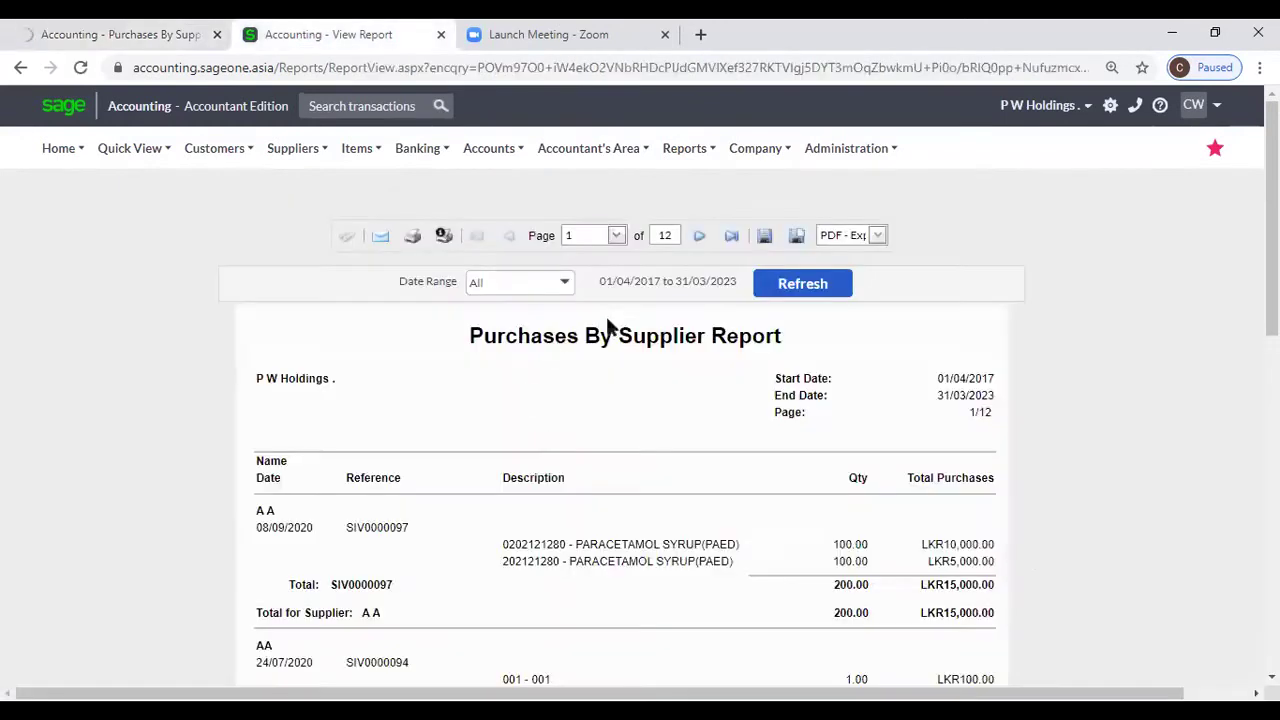
{"action": "left_click", "coordinate": [165, 32]}
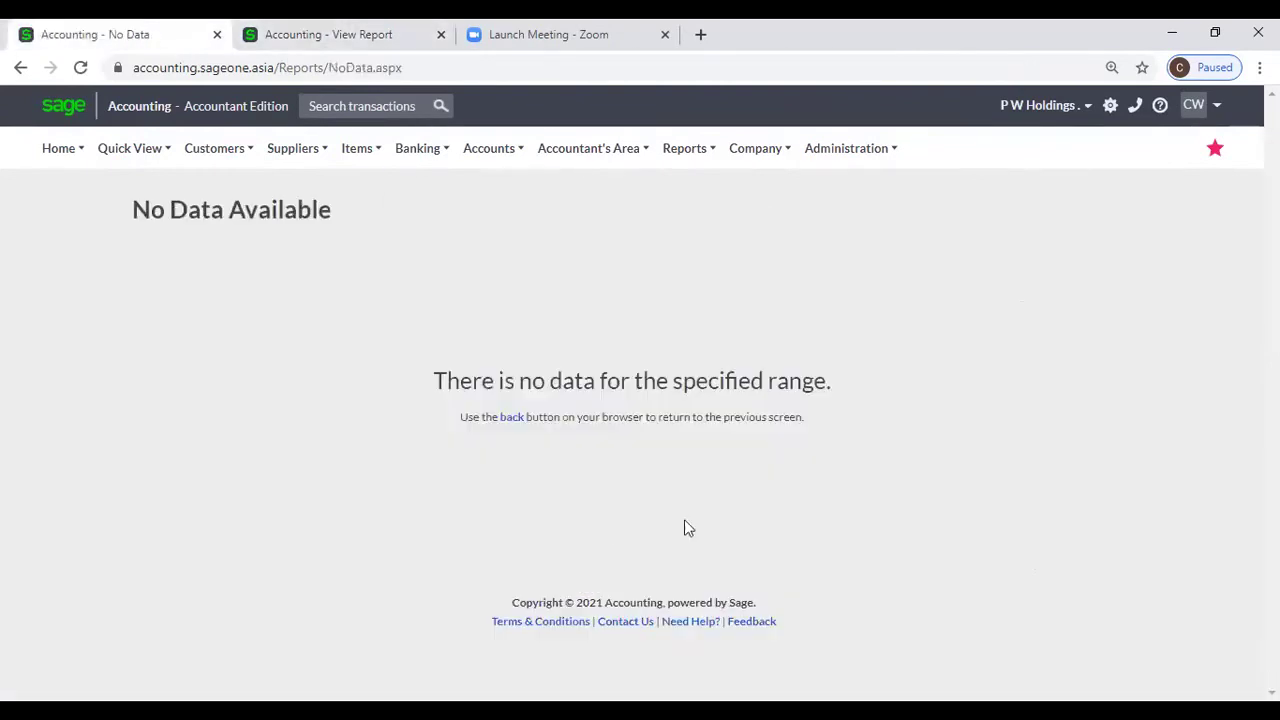
Reopen the Purchases by Supplier report options and set the date range to All
{"action": "mouse_move", "coordinate": [296, 150]}
{"action": "mouse_move", "coordinate": [380, 282]}
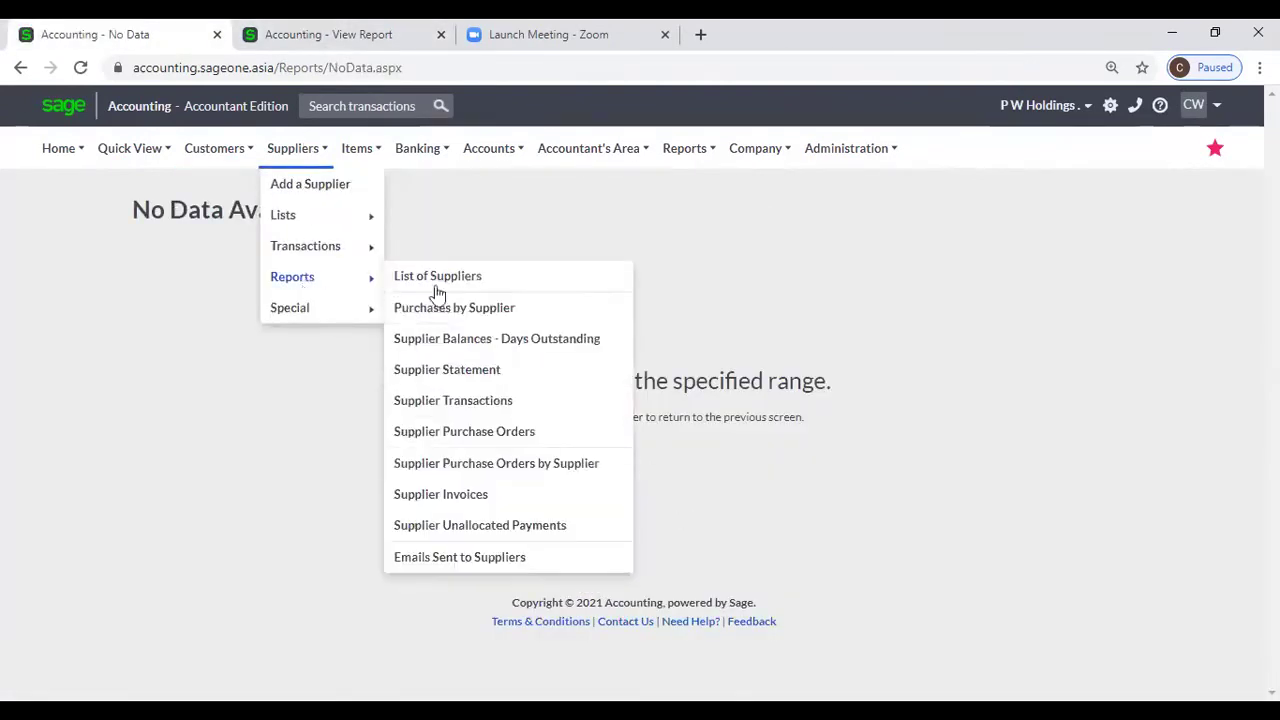
{"action": "left_click", "coordinate": [463, 312]}
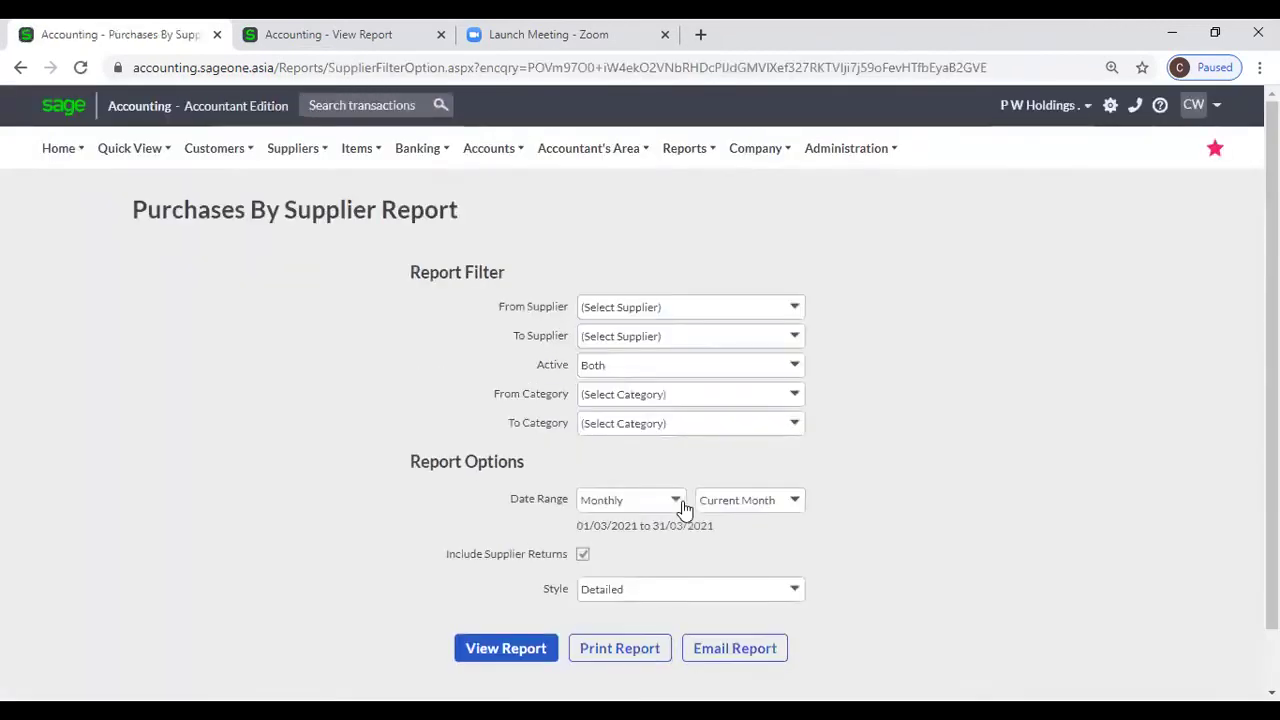
{"action": "left_click", "coordinate": [676, 500]}
{"action": "left_click", "coordinate": [629, 462]}
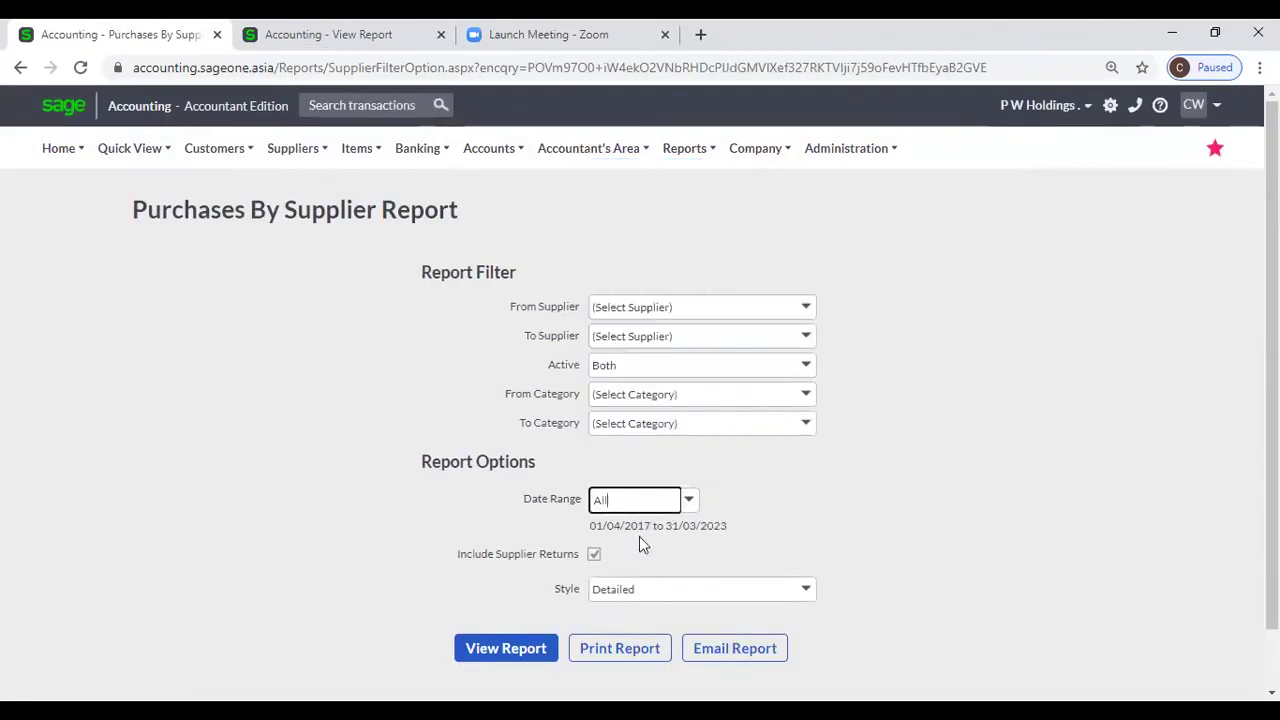
Set the style to Summary and view the report for the full date range
{"action": "left_click", "coordinate": [800, 589]}
{"action": "left_click", "coordinate": [691, 614]}
{"action": "left_click", "coordinate": [500, 648]}
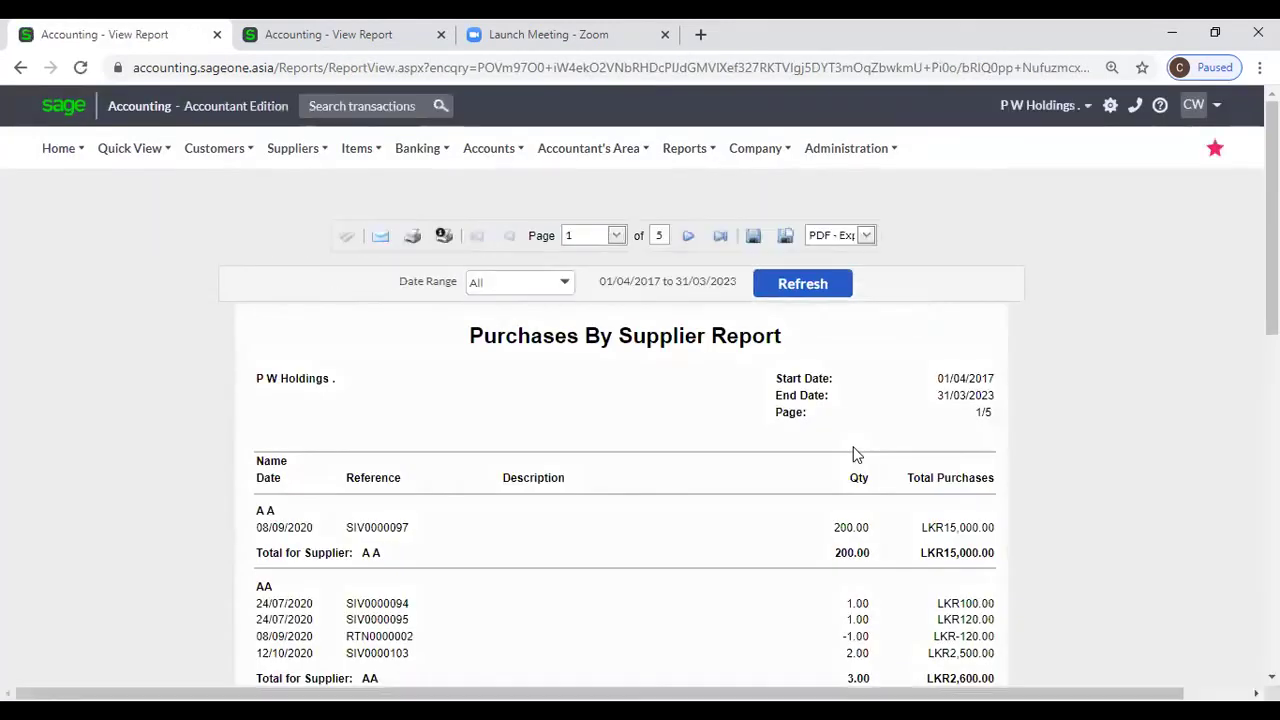
In the second tab, reopen the Purchases by Supplier options with the date range All, and return to the summary report in the first tab
{"action": "left_click", "coordinate": [255, 34]}
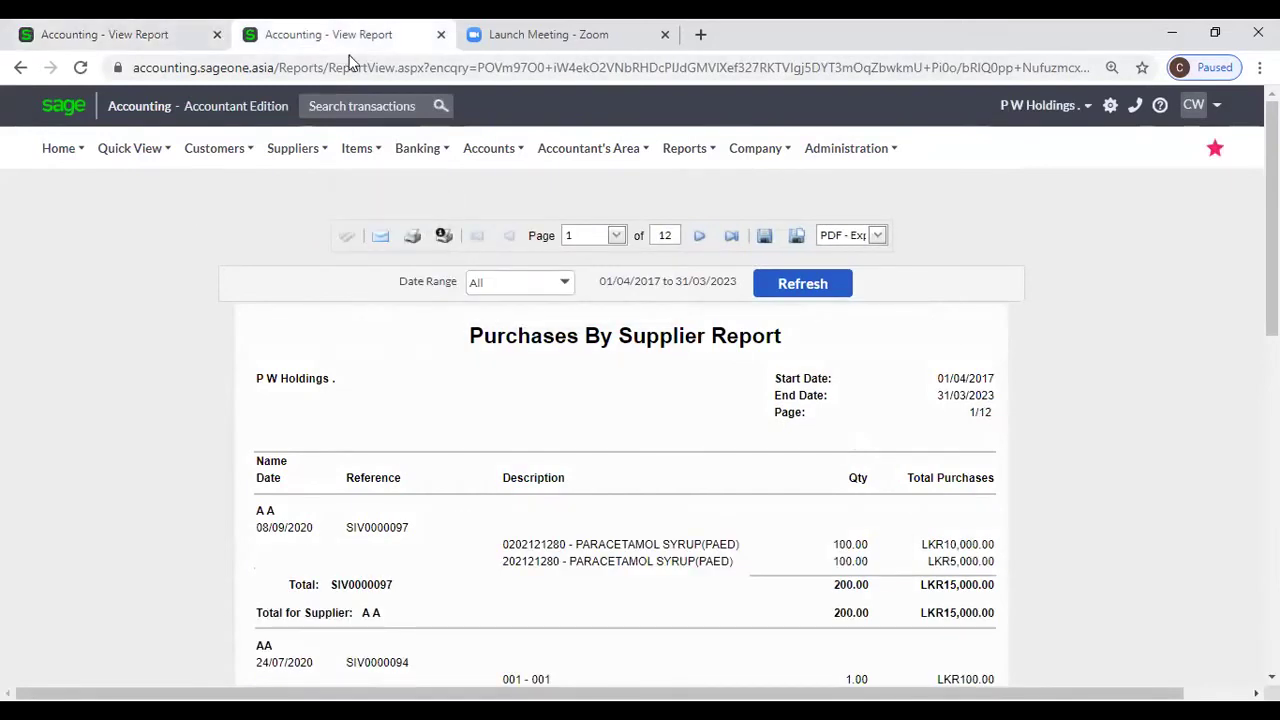
{"action": "mouse_move", "coordinate": [300, 284]}
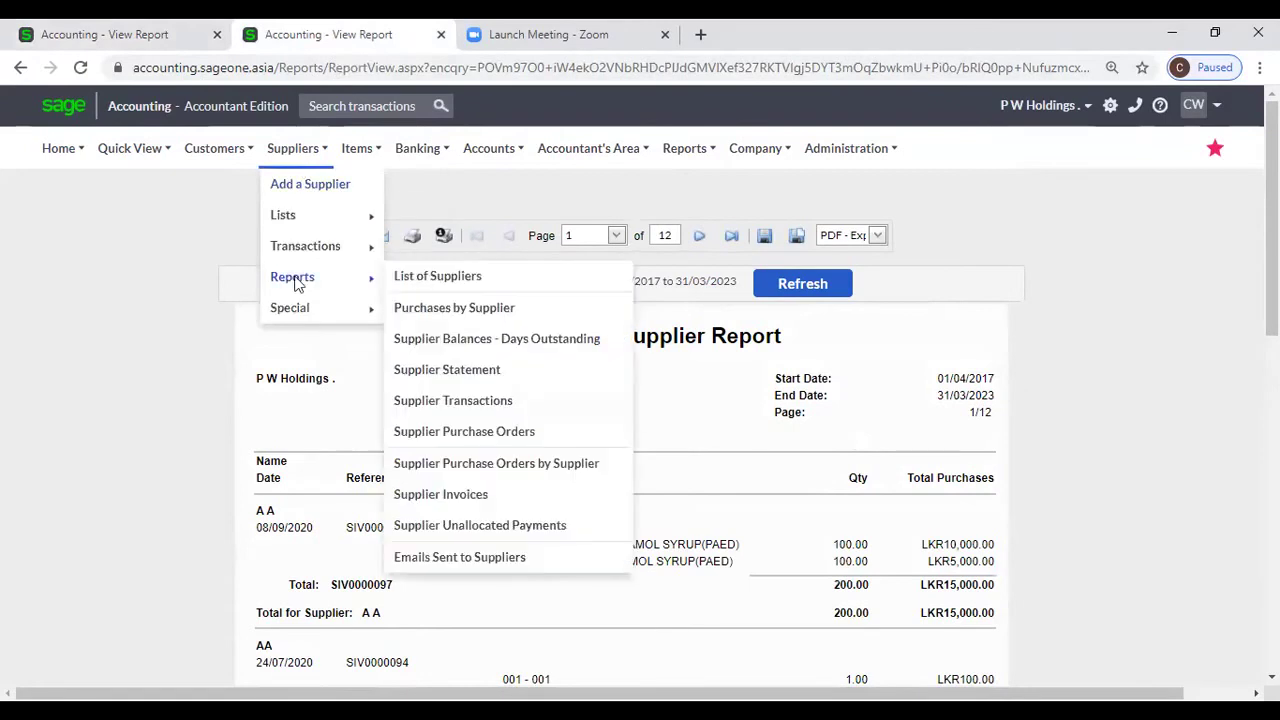
{"action": "left_click", "coordinate": [437, 322]}
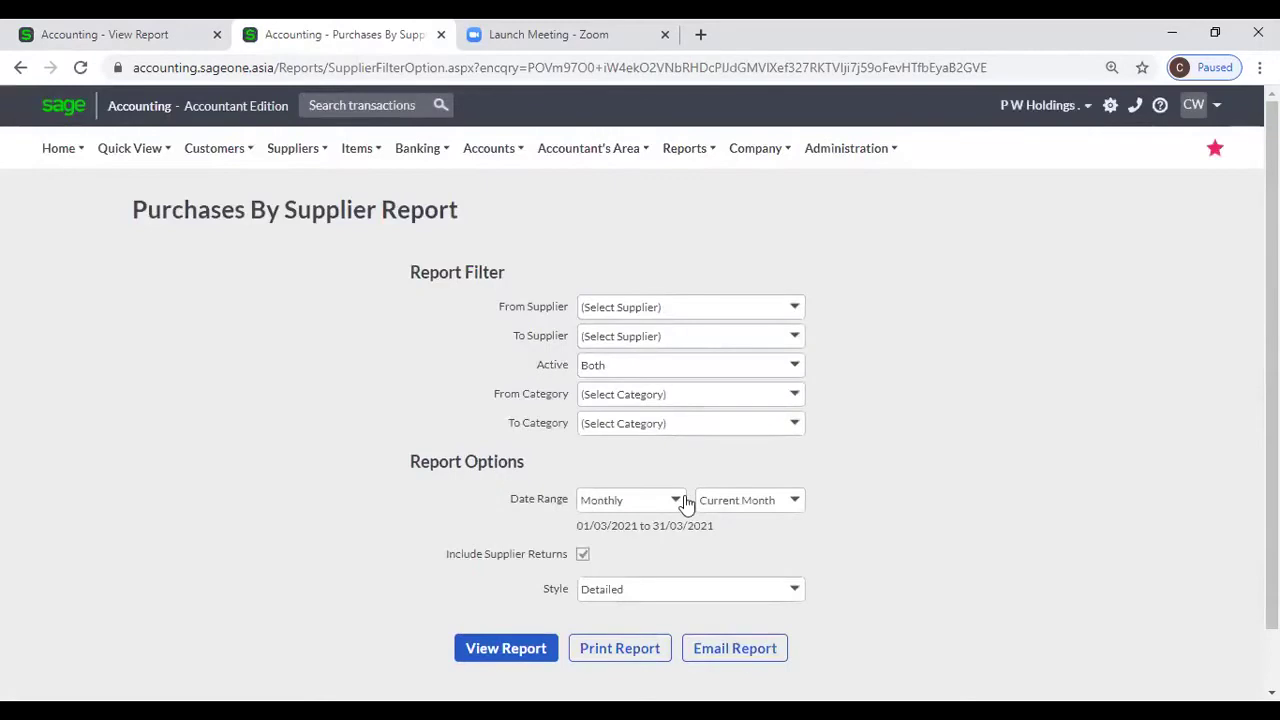
{"action": "left_click", "coordinate": [686, 503]}
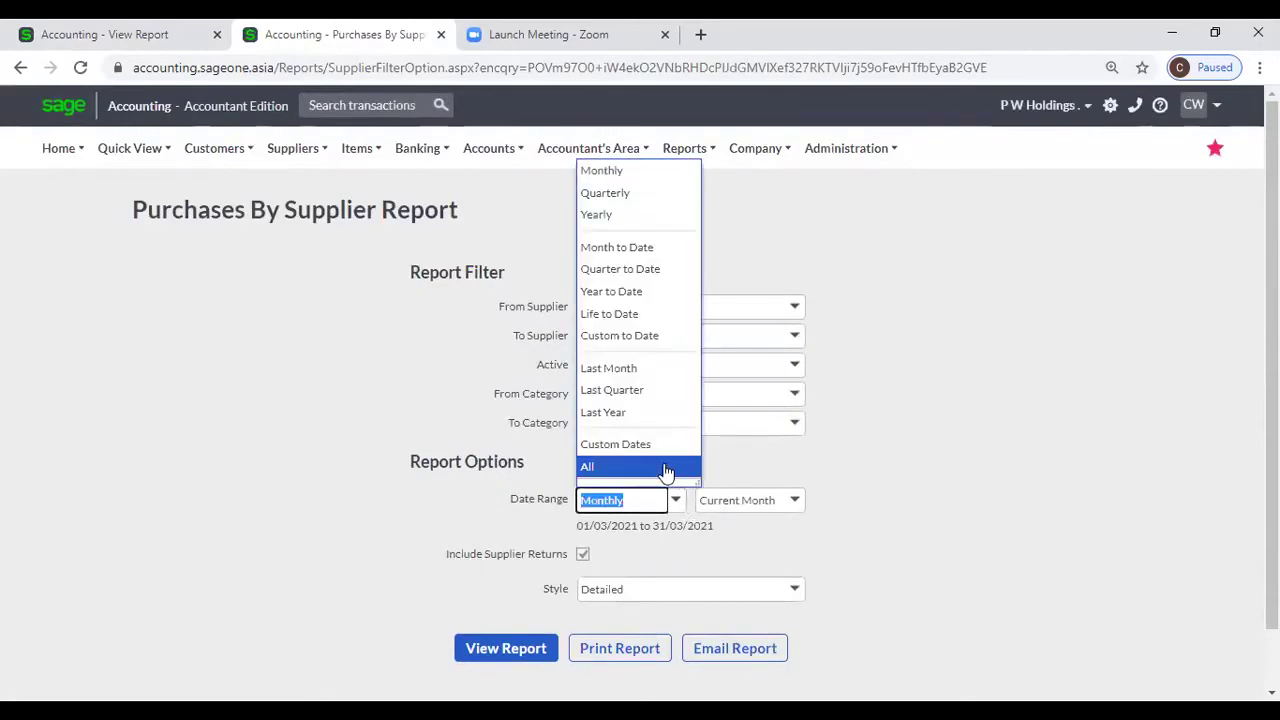
{"action": "left_click", "coordinate": [666, 471]}
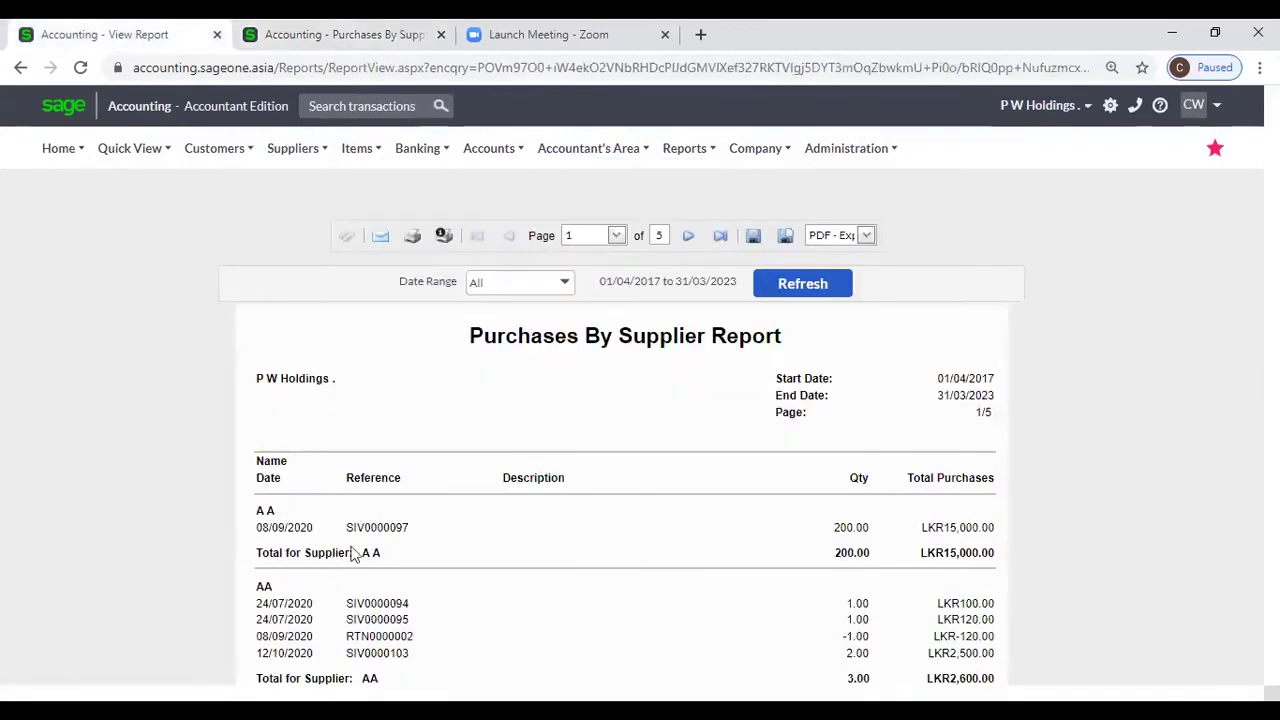
{"action": "scroll", "coordinate": [262, 547], "scroll_direction": "down", "scroll_amount": 1}
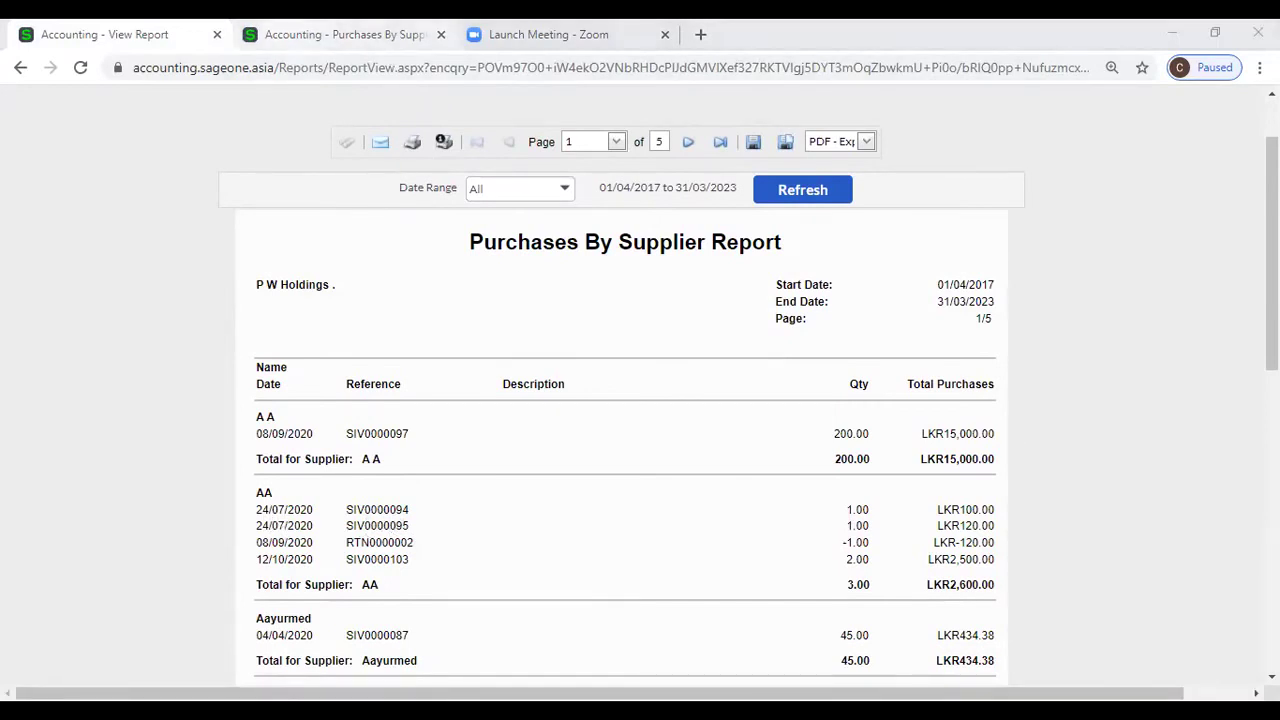
View the Detailed purchases report for the date range All in the second tab and compare it with the summary report in the first tab
{"action": "left_click", "coordinate": [345, 35]}
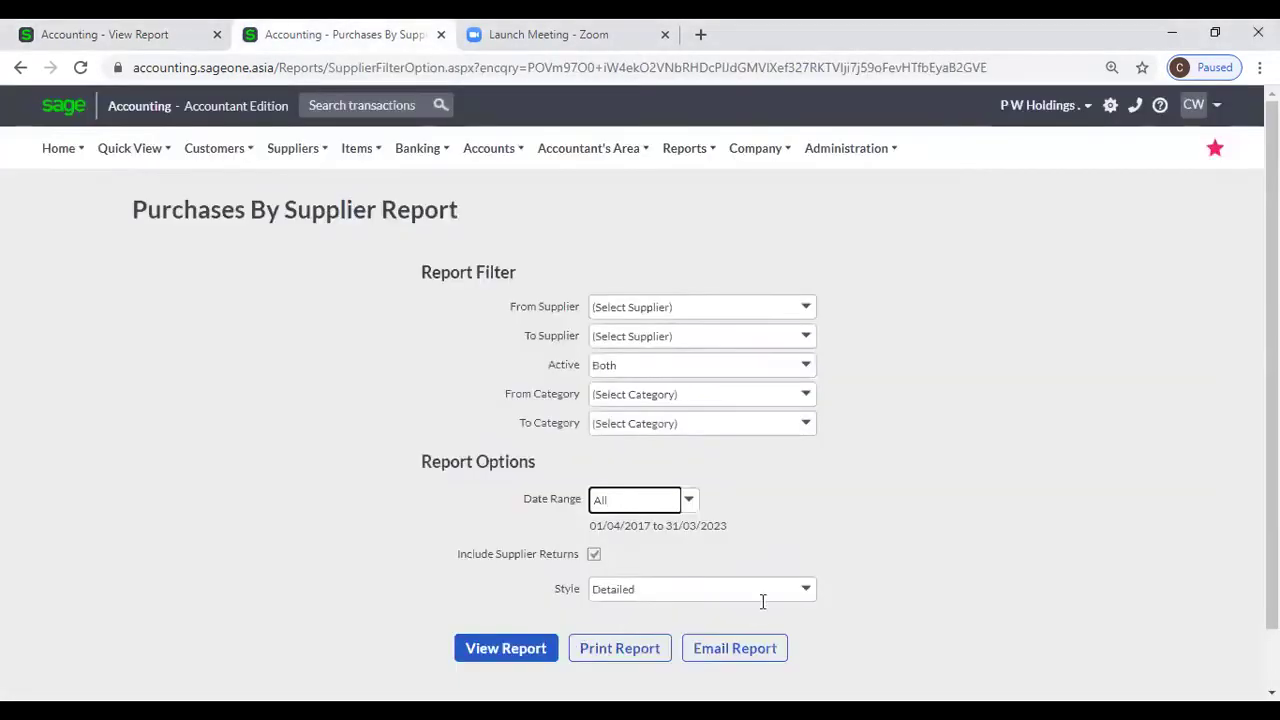
{"action": "left_click", "coordinate": [501, 652]}
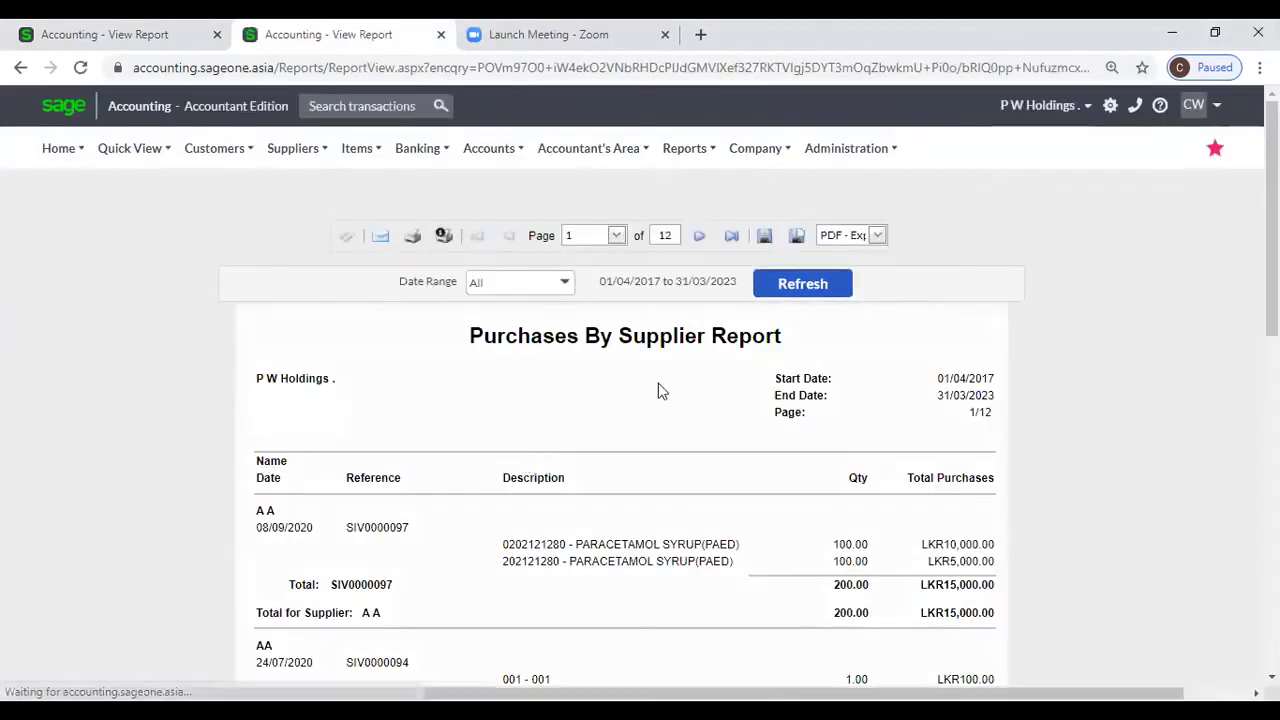
{"action": "scroll", "coordinate": [651, 394], "scroll_direction": "down", "scroll_amount": 2}
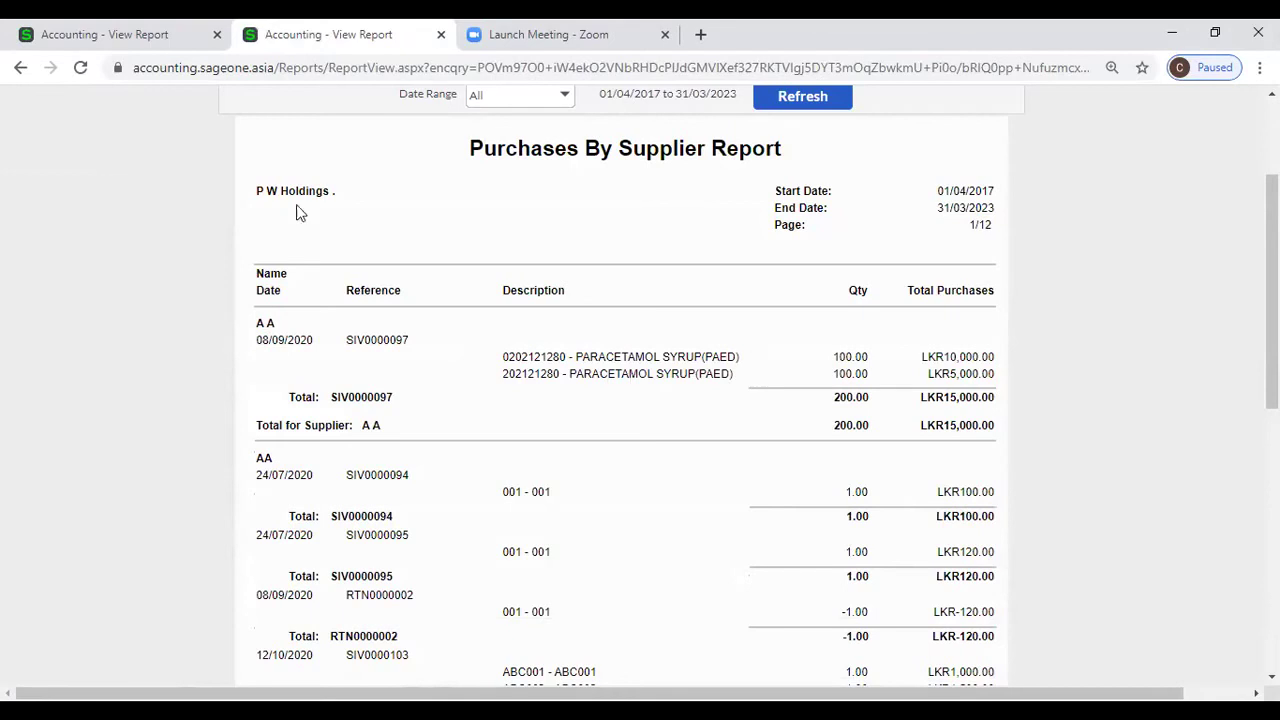
{"action": "left_click", "coordinate": [105, 34]}
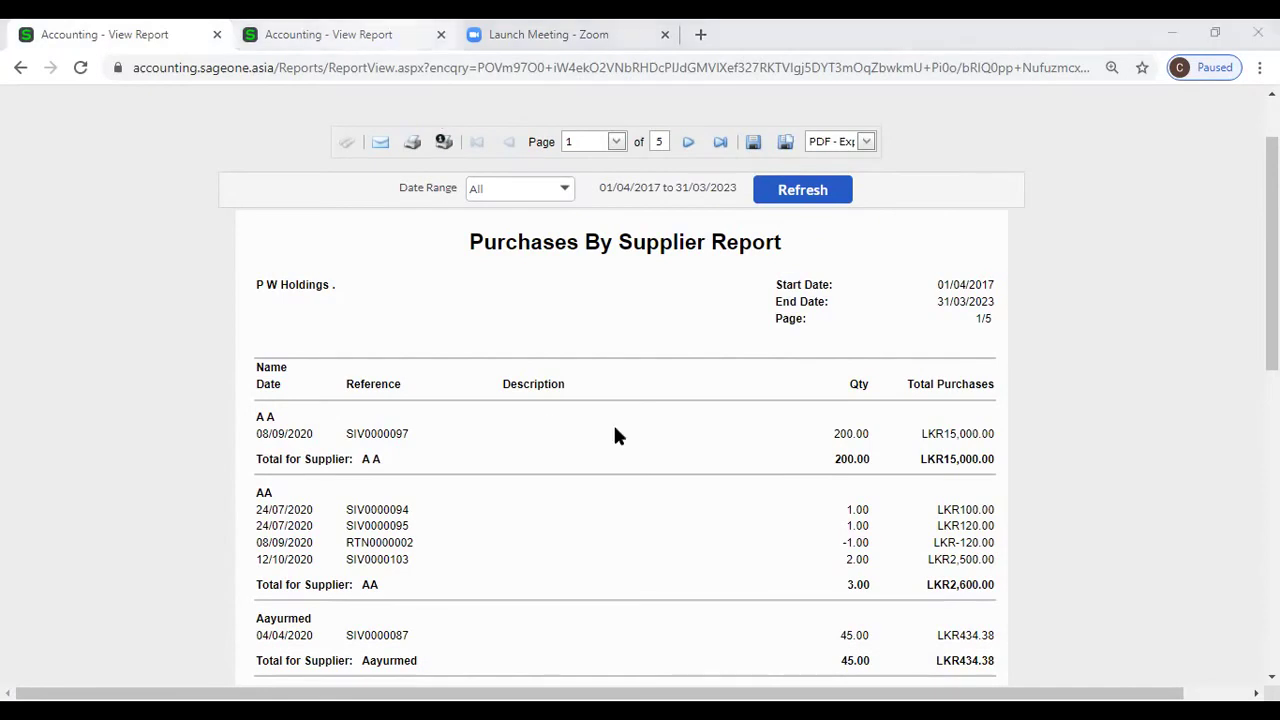
{"action": "key", "text": "ctrl+Tab"}
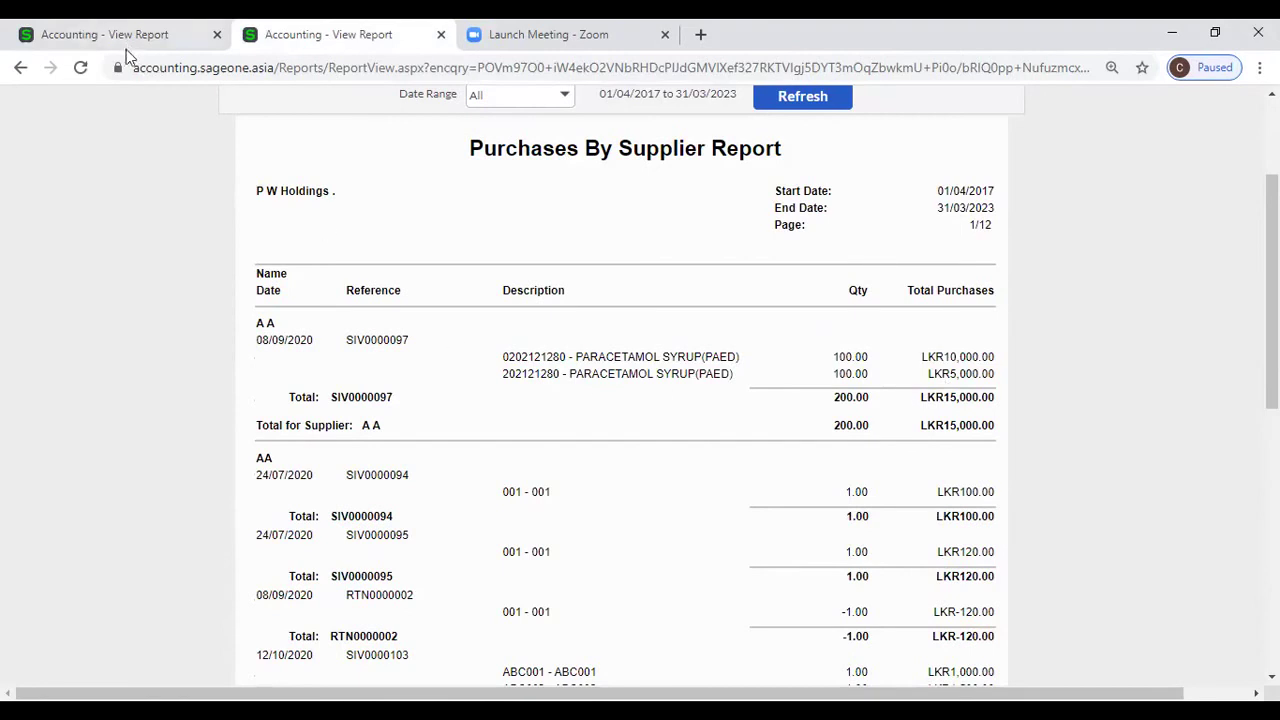
In the first tab, open the filter options for the supplier report Supplier Balances - Days Outstanding
{"action": "key", "text": "ctrl+shift+Tab"}
{"action": "scroll", "coordinate": [312, 185], "scroll_direction": "up", "scroll_amount": 2}
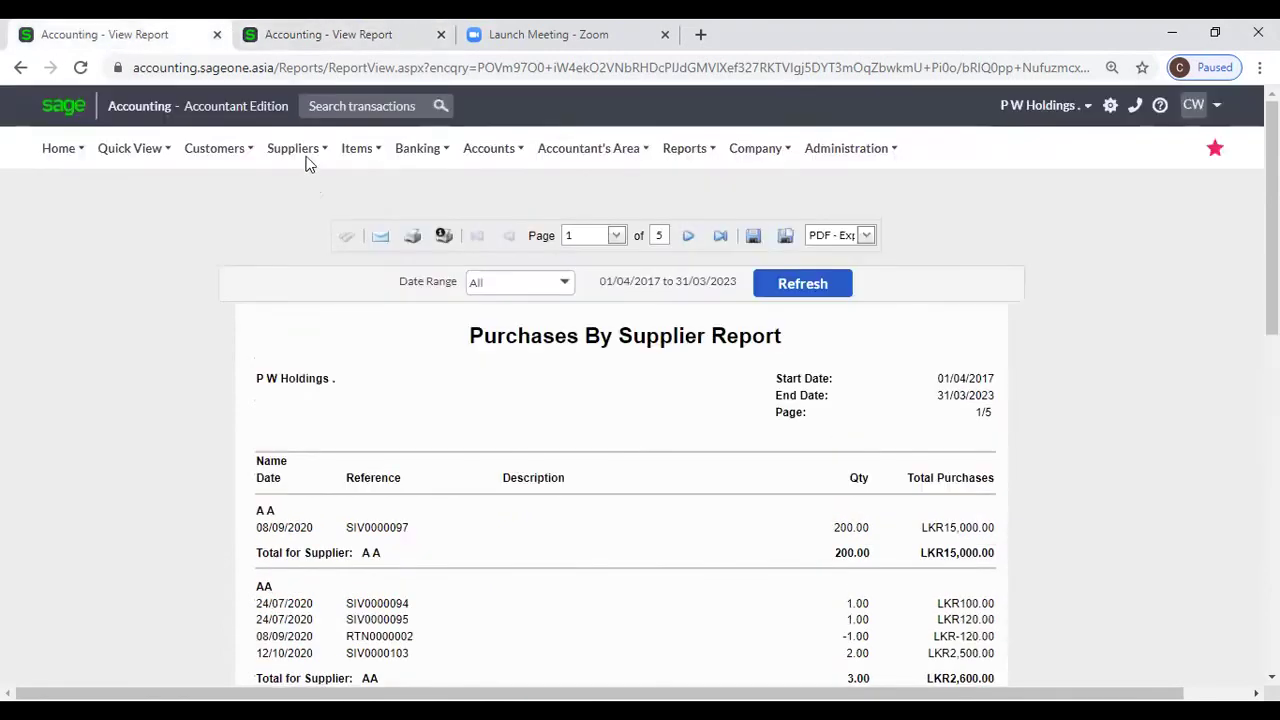
{"action": "left_click", "coordinate": [306, 158]}
{"action": "mouse_move", "coordinate": [312, 247]}
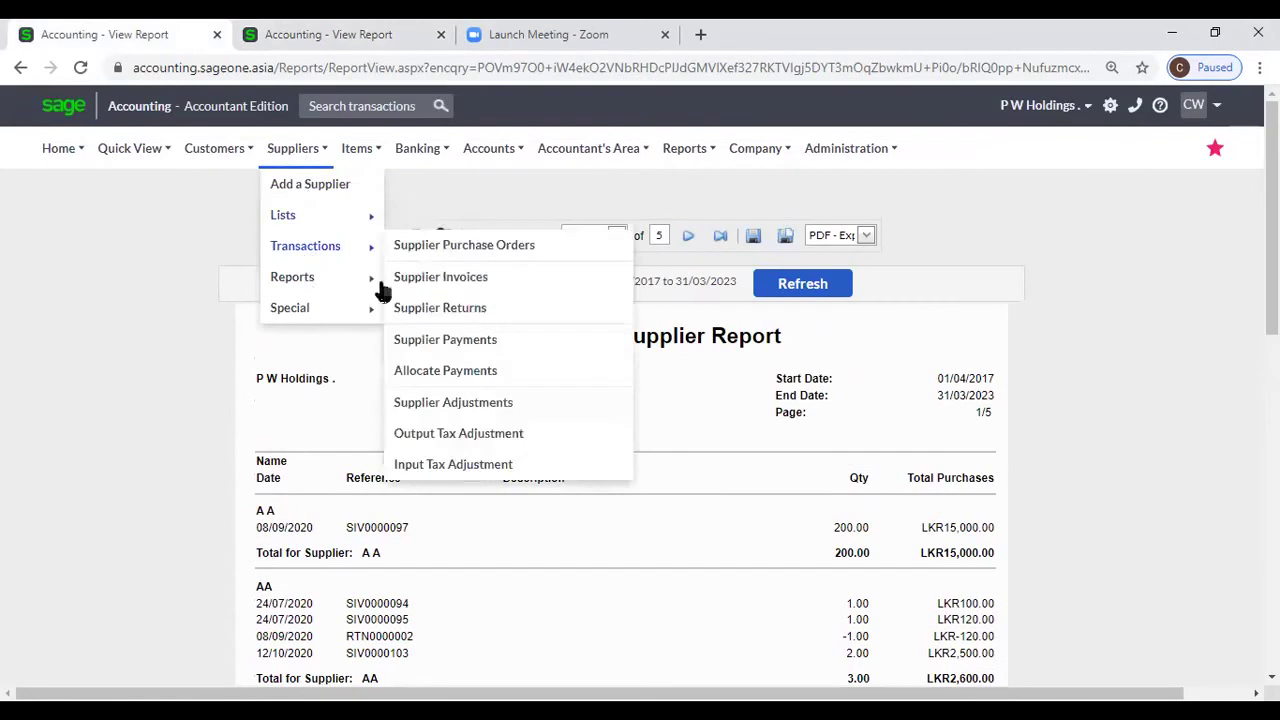
{"action": "mouse_move", "coordinate": [378, 284]}
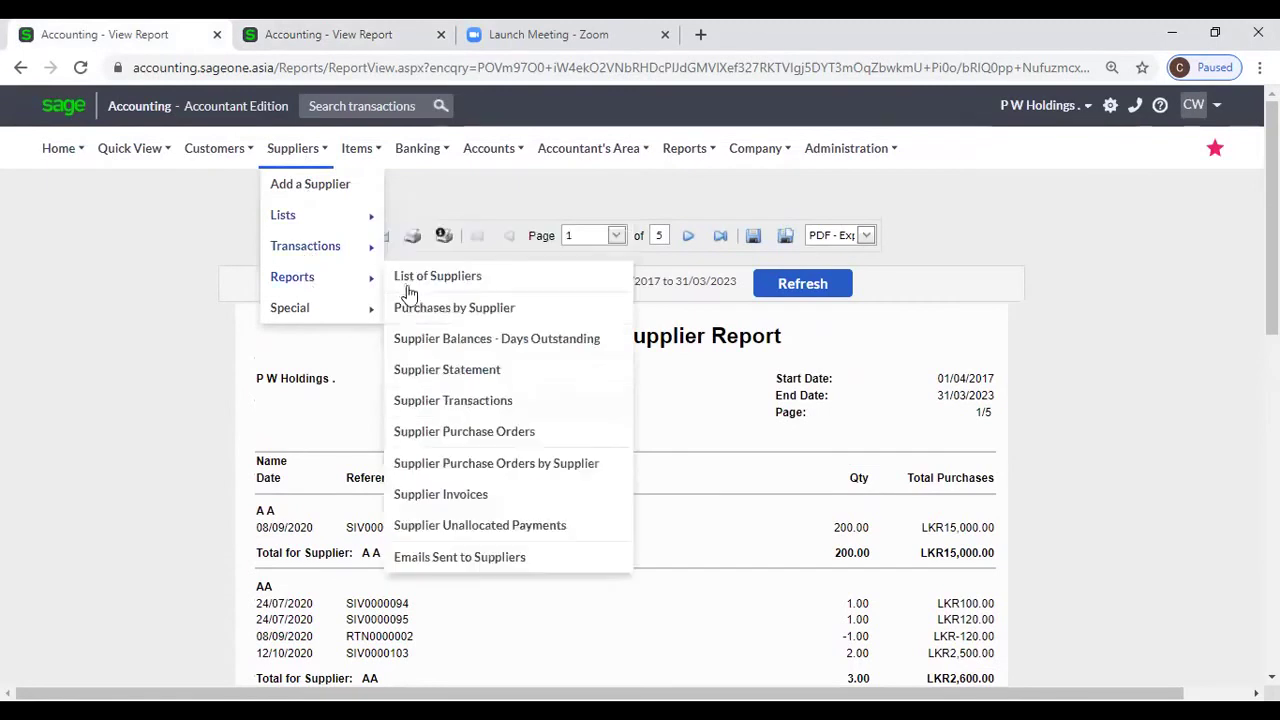
{"action": "left_click", "coordinate": [427, 345]}
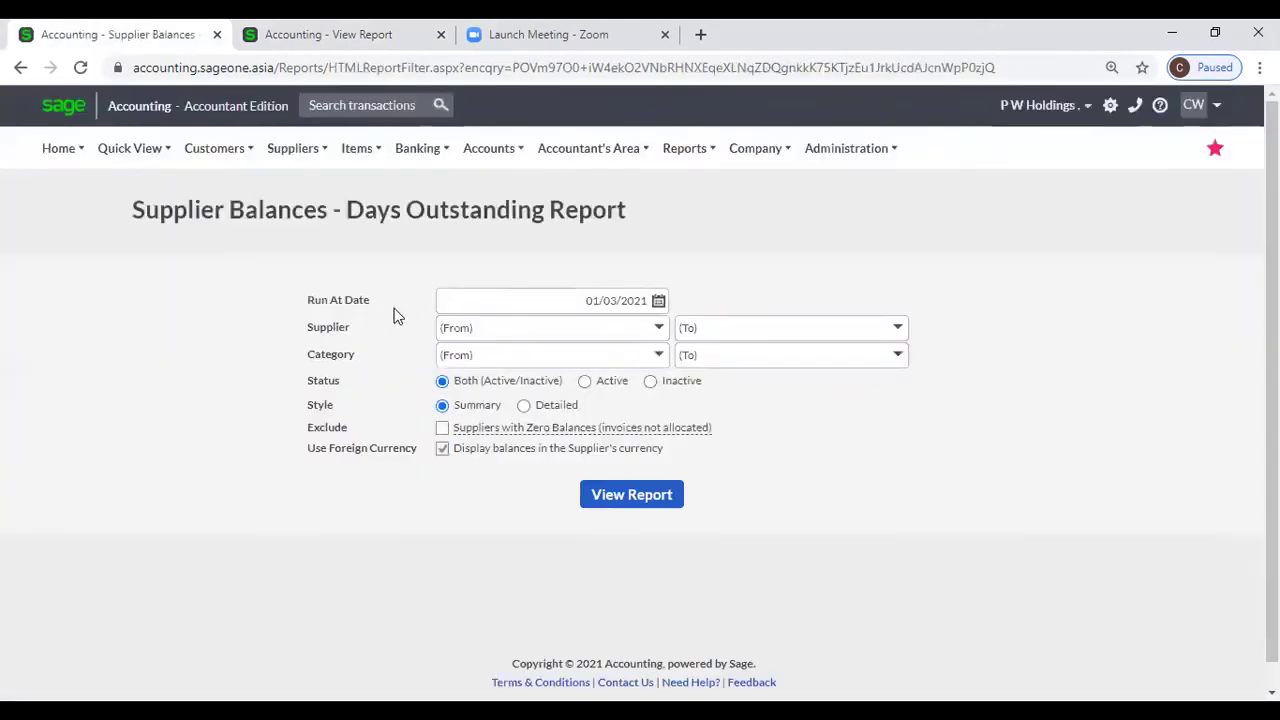
Look through the run date calendar and the starting supplier and category choices without changing the filters
{"action": "left_click", "coordinate": [659, 304]}
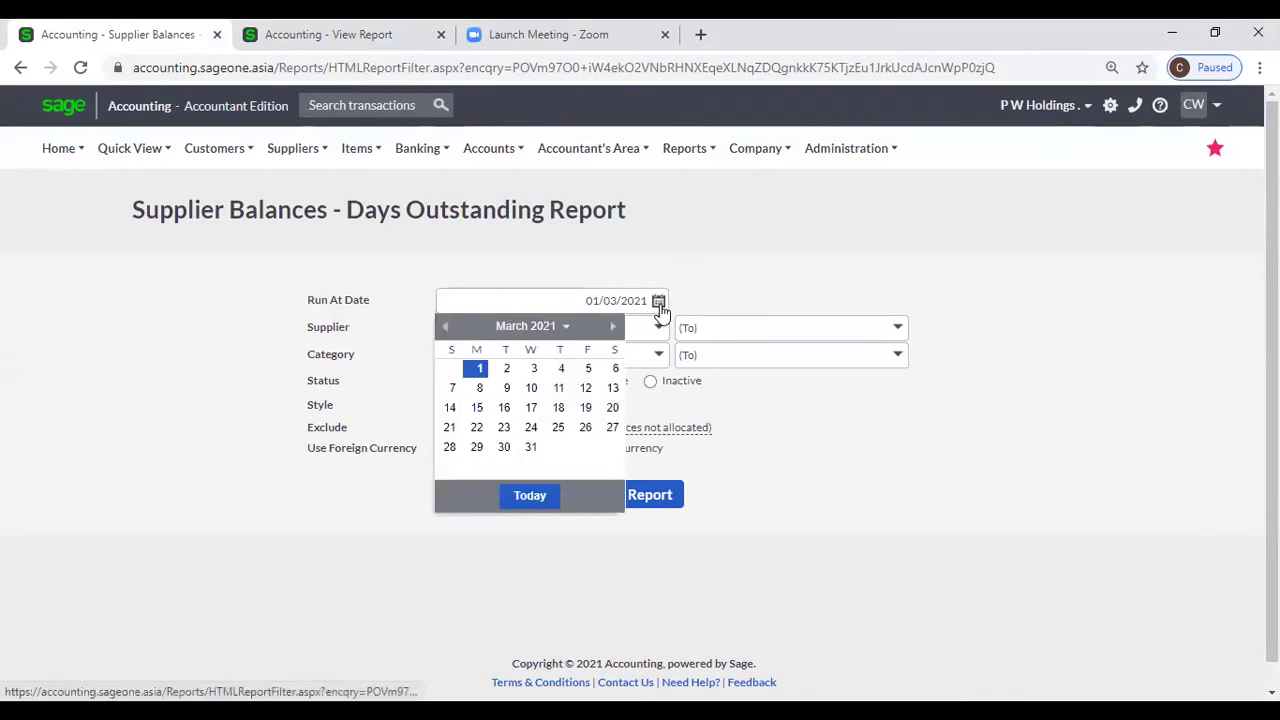
{"action": "left_click", "coordinate": [666, 242]}
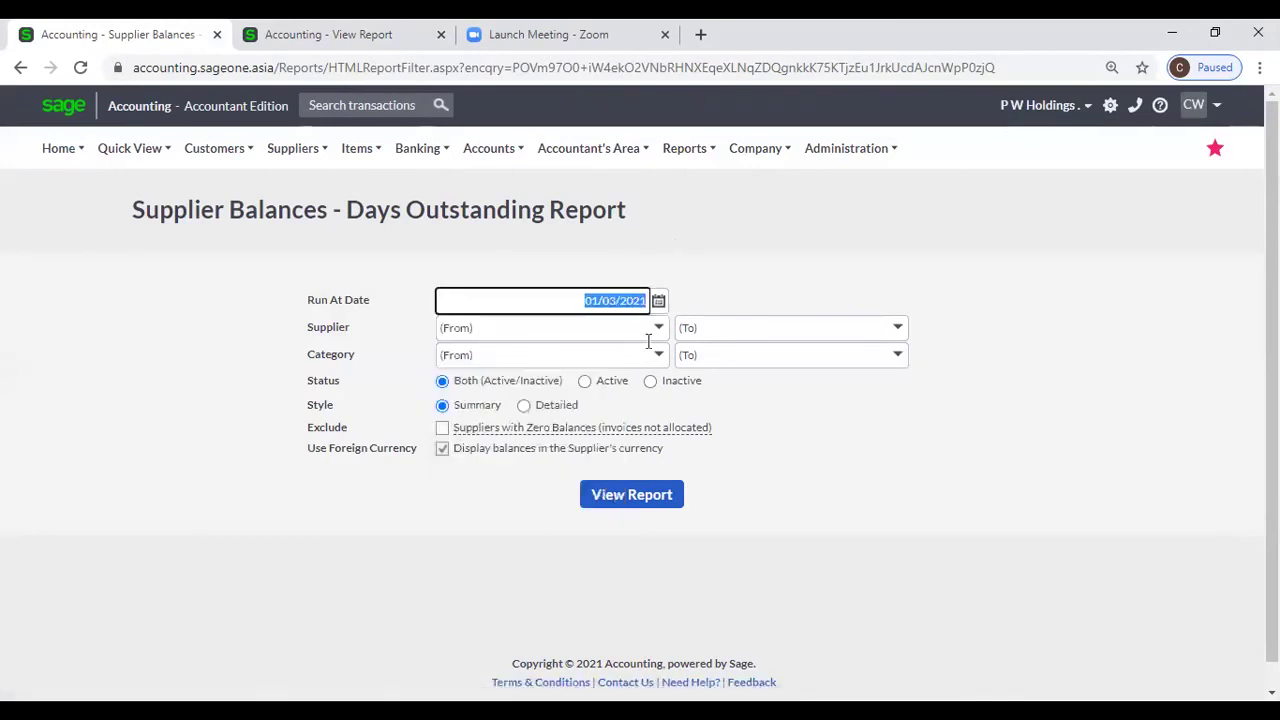
{"action": "left_click", "coordinate": [657, 336]}
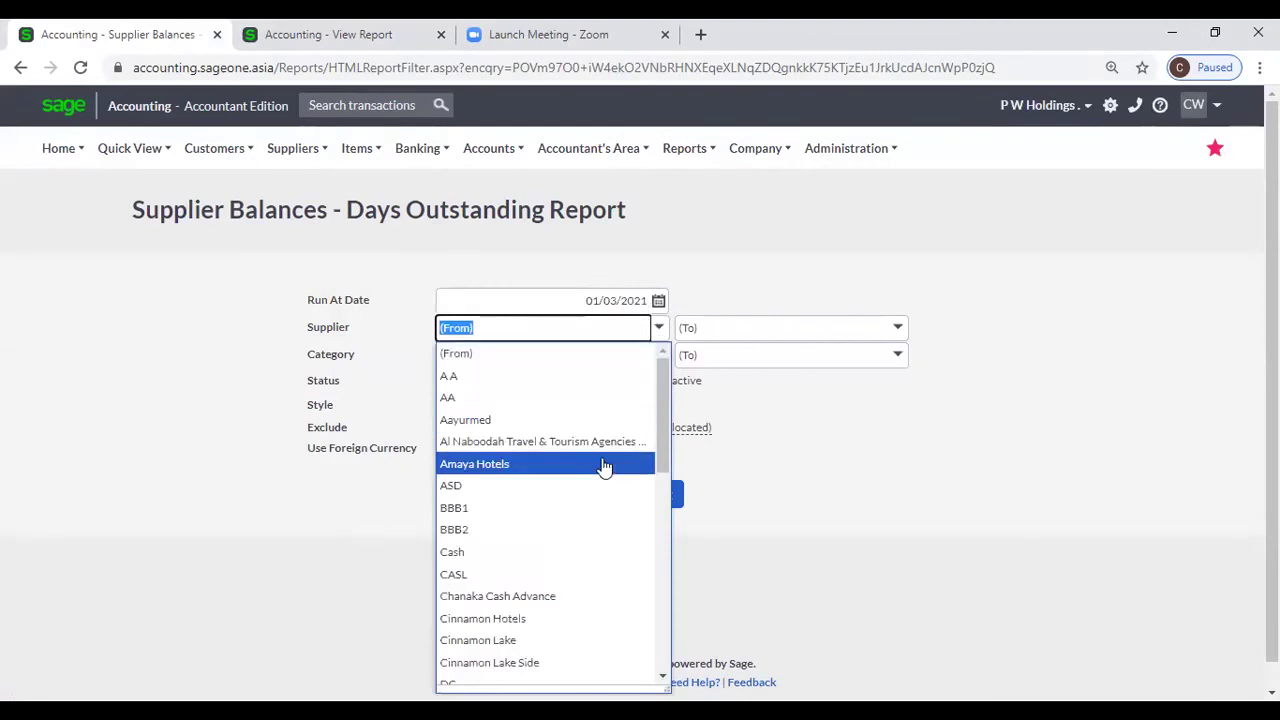
{"action": "left_click", "coordinate": [560, 280]}
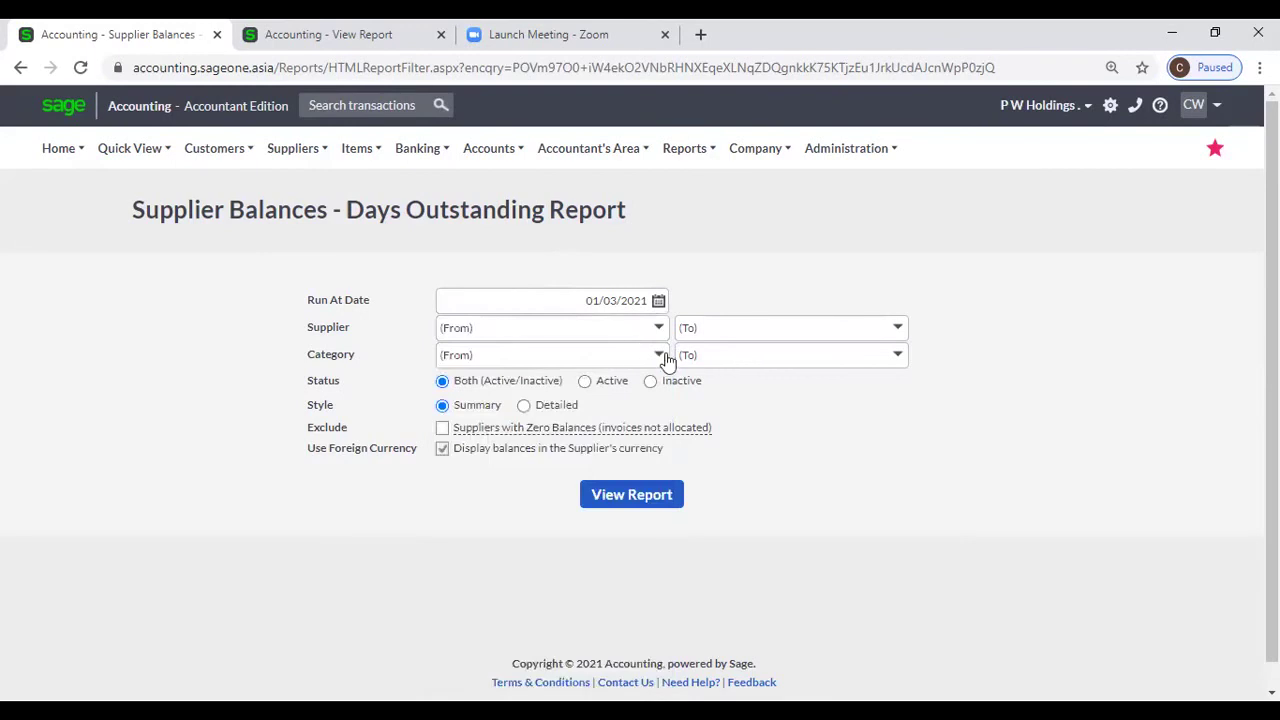
{"action": "left_click", "coordinate": [666, 357]}
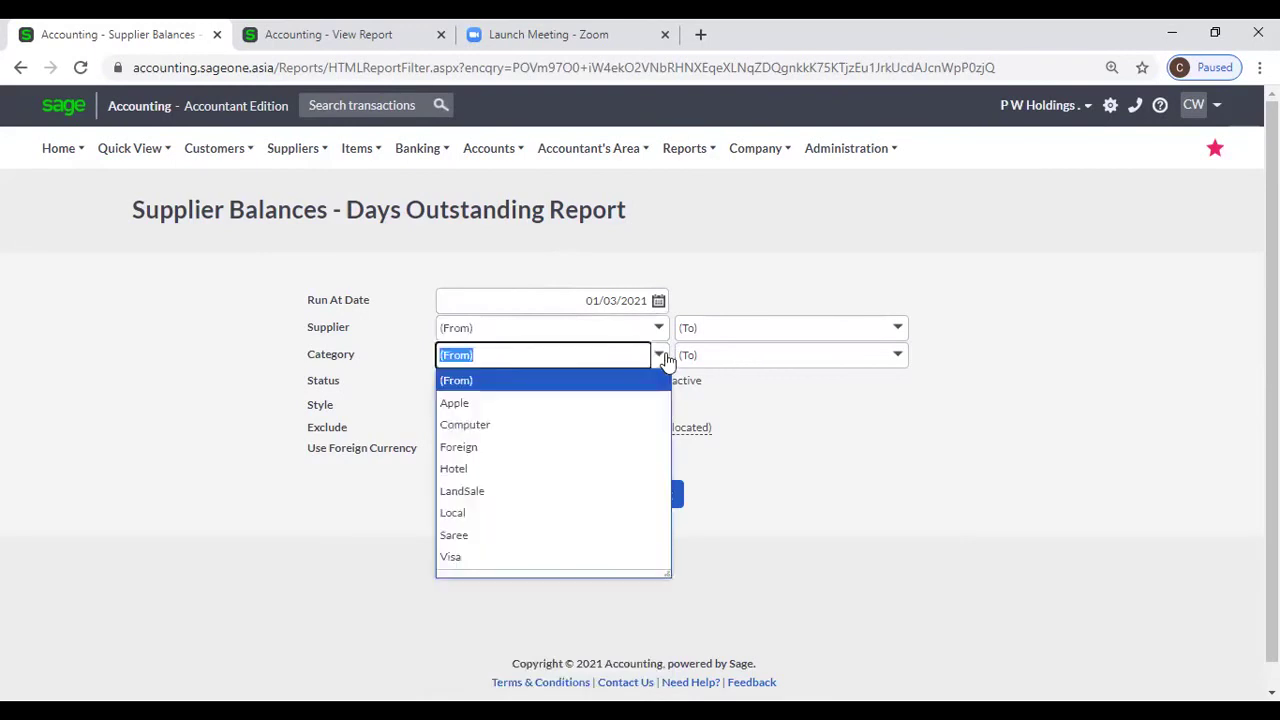
{"action": "left_click", "coordinate": [659, 265]}
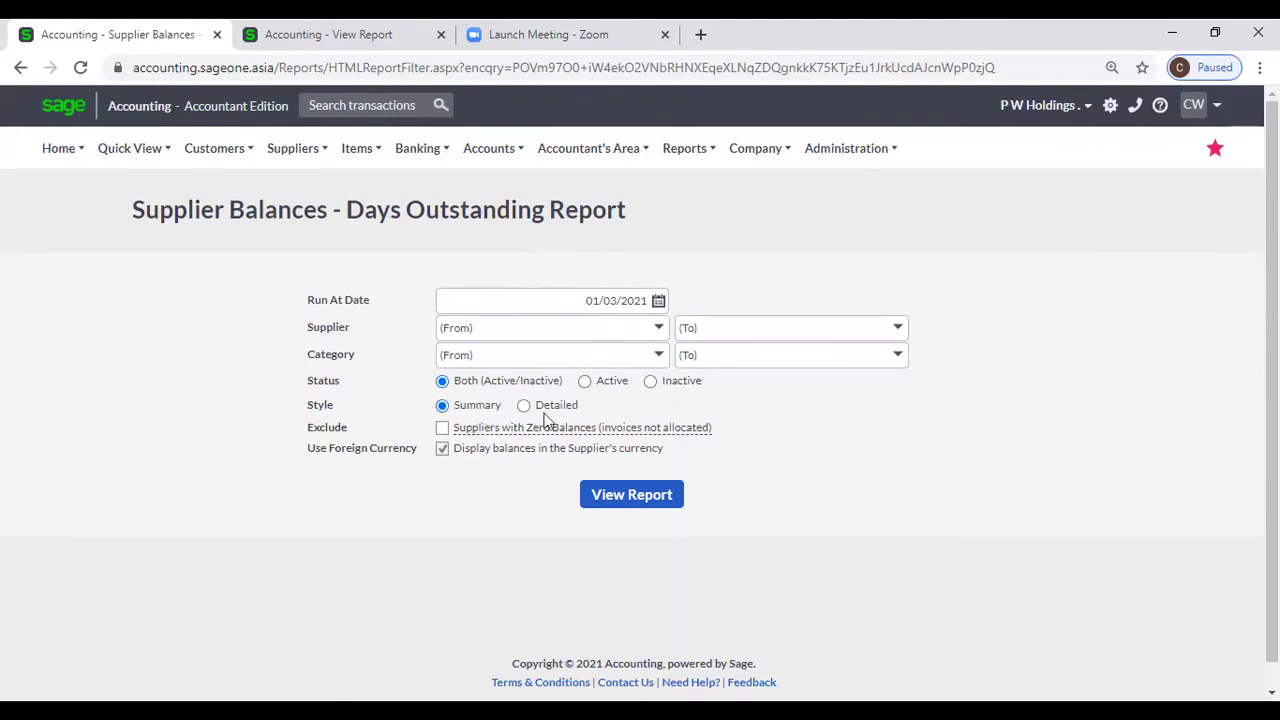
View the Supplier Balances - Days Outstanding report in Summary style for all suppliers at 01/03/2021
{"action": "left_click", "coordinate": [443, 428]}
{"action": "left_click", "coordinate": [624, 505]}
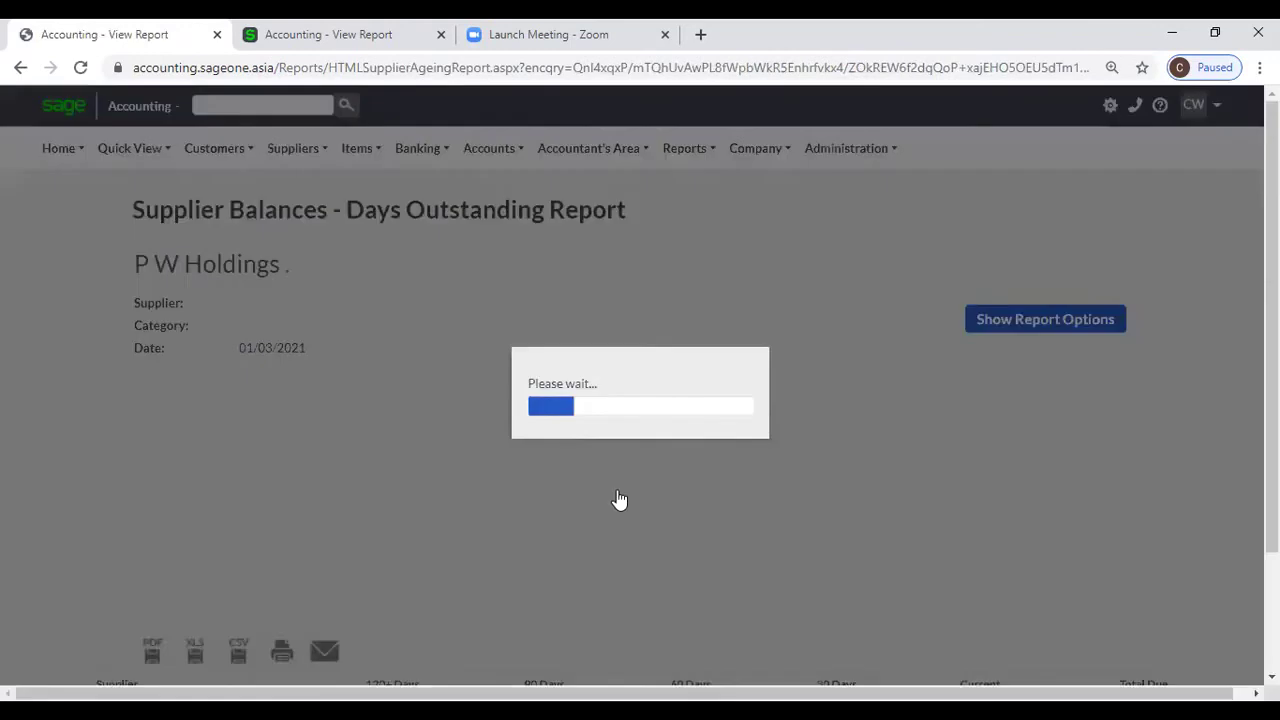
{"action": "scroll", "coordinate": [618, 498], "scroll_direction": "down", "scroll_amount": 2}
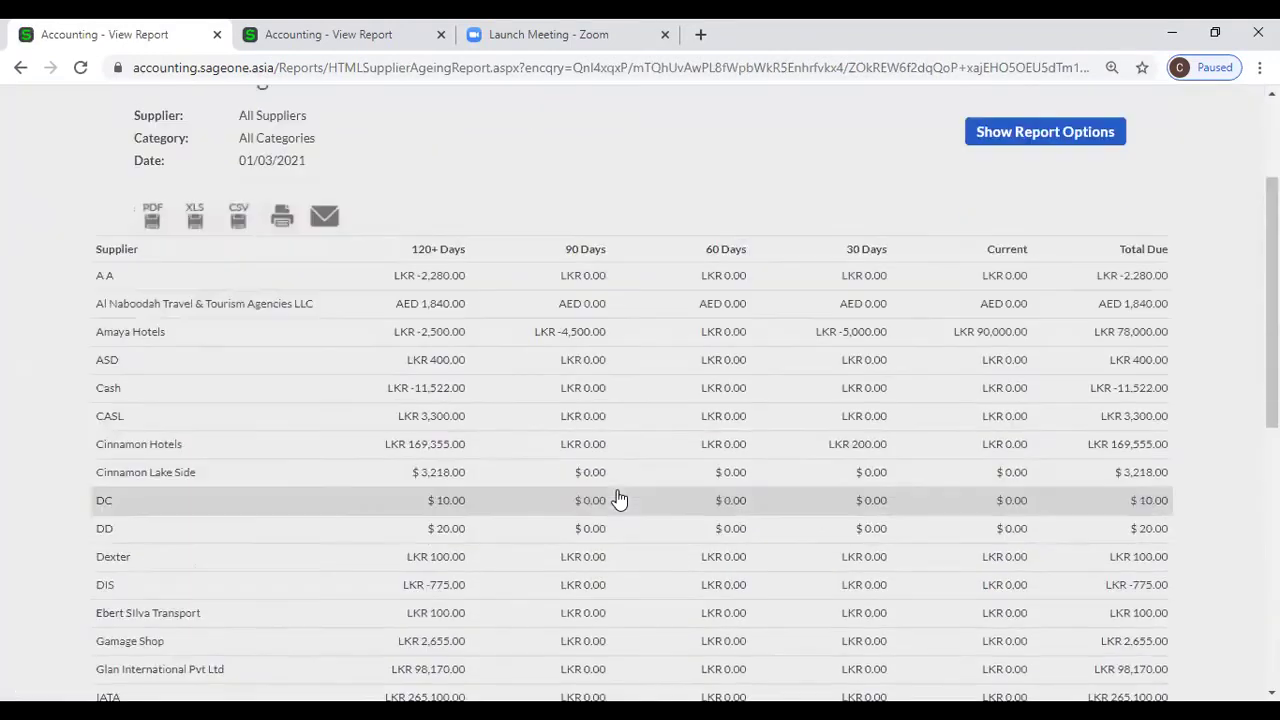
{"action": "scroll", "coordinate": [618, 498], "scroll_direction": "up", "scroll_amount": 2}
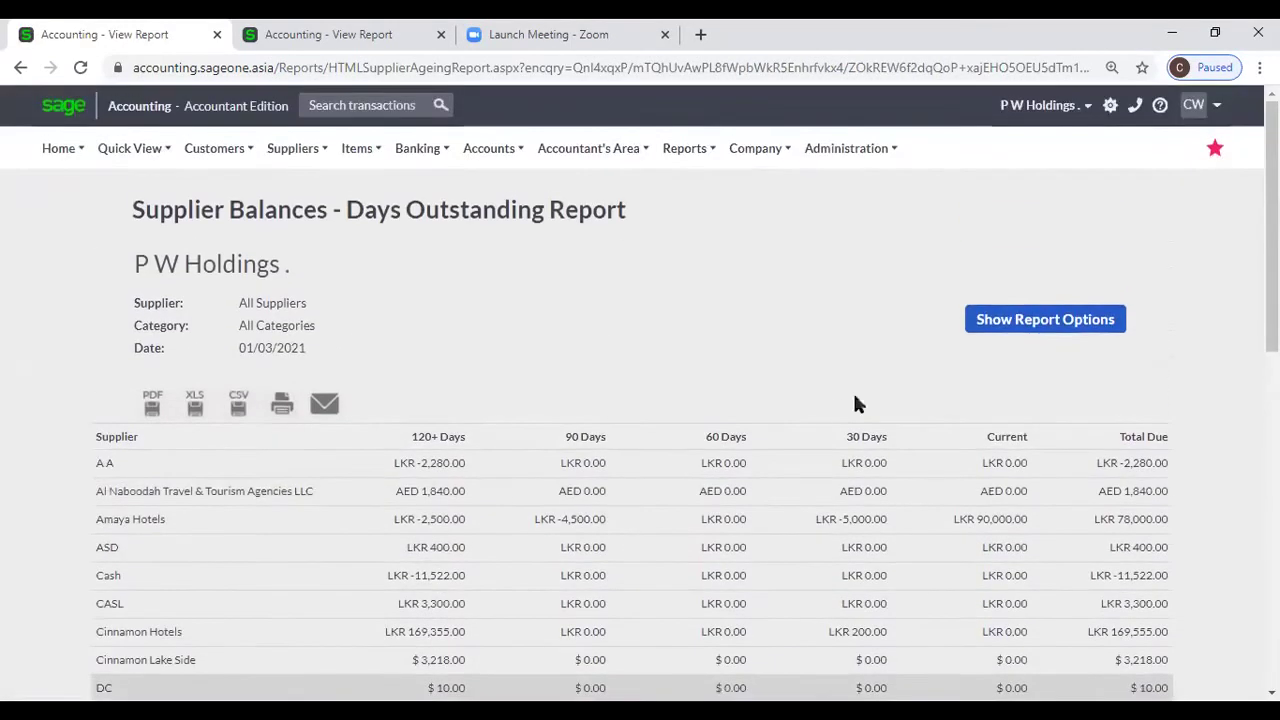
Show the report options above the balances, duplicate the report's browser tab and return to the original tab
{"action": "left_click", "coordinate": [1029, 327]}
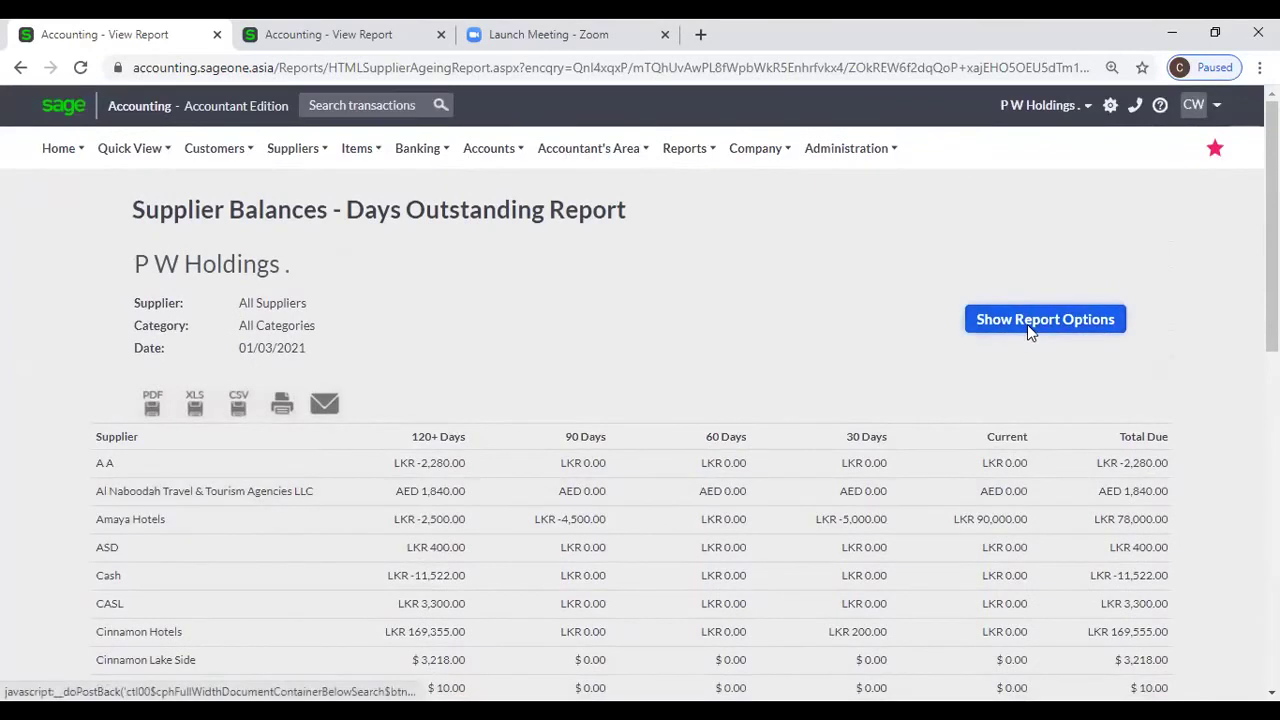
{"action": "scroll", "coordinate": [718, 323], "scroll_direction": "down", "scroll_amount": 2}
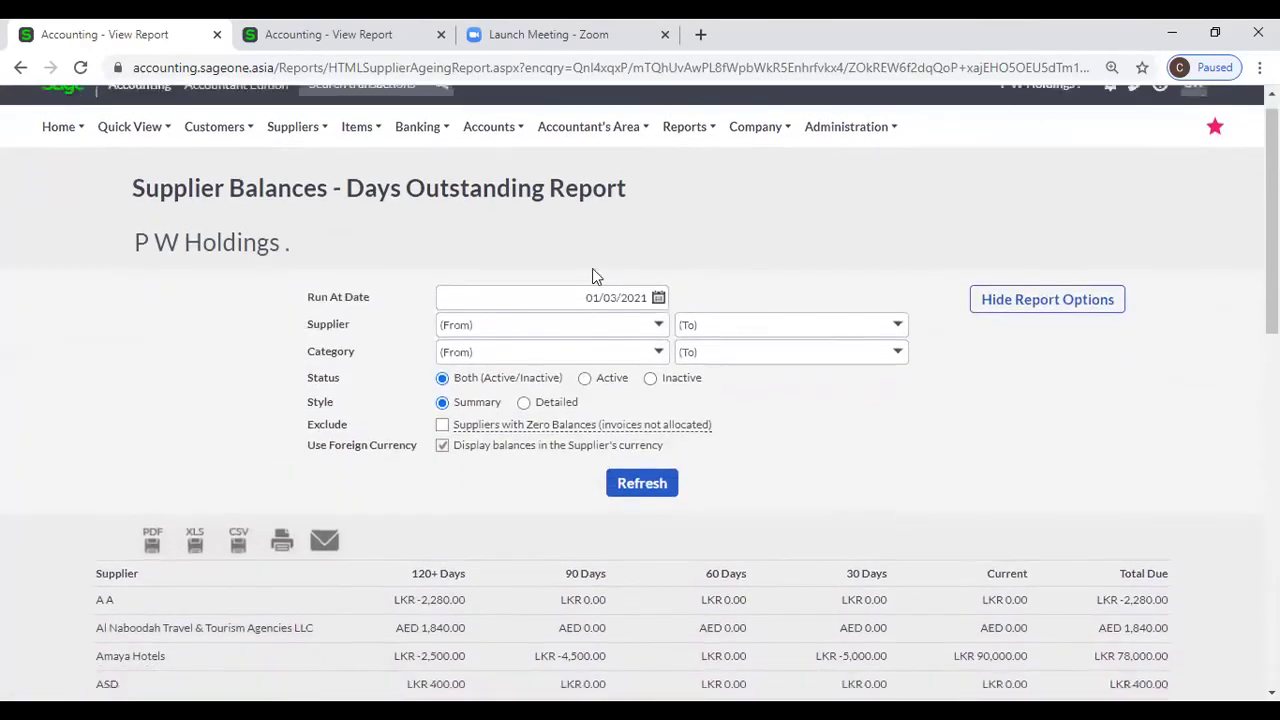
{"action": "right_click", "coordinate": [117, 32]}
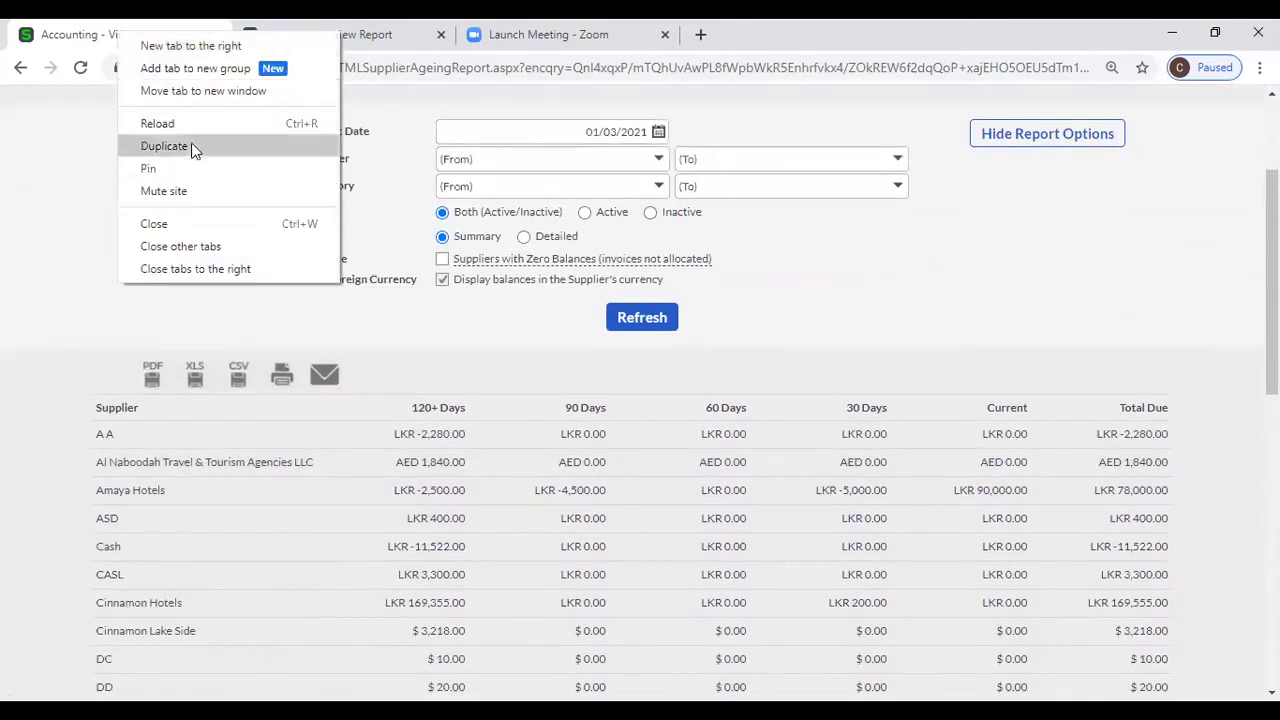
{"action": "left_click", "coordinate": [190, 147]}
{"action": "key", "text": "ctrl+Page_Up"}
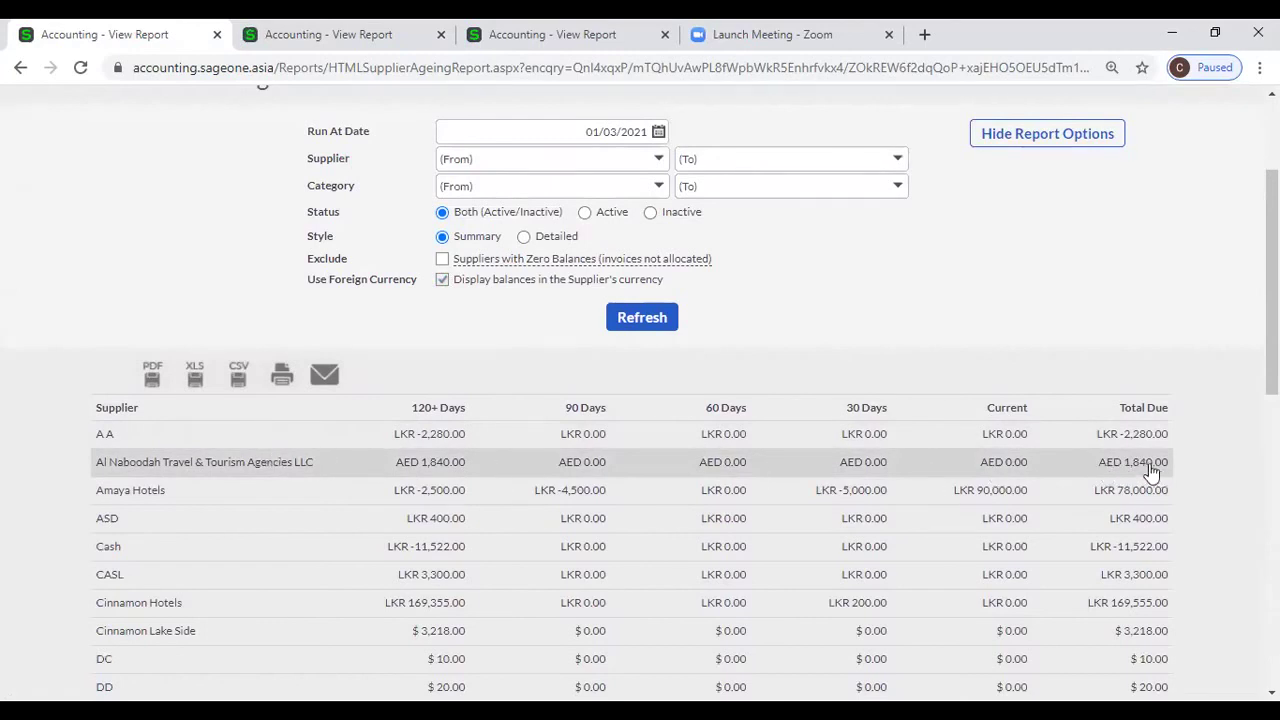
Review the balances in the suppliers' currencies, turn off displaying balances in the supplier's currency and refresh the report
{"action": "scroll", "coordinate": [1150, 466], "scroll_direction": "down", "scroll_amount": 1}
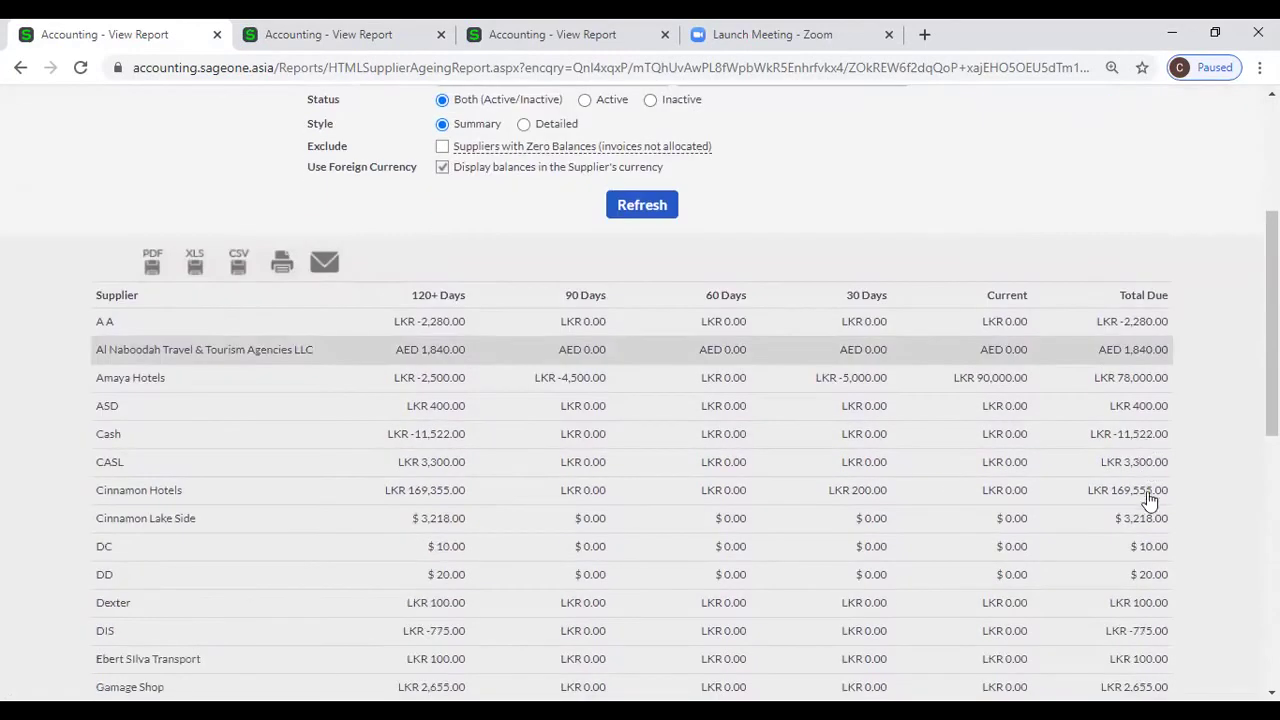
{"action": "scroll", "coordinate": [1150, 500], "scroll_direction": "down", "scroll_amount": 1}
{"action": "scroll", "coordinate": [1148, 500], "scroll_direction": "down", "scroll_amount": 6}
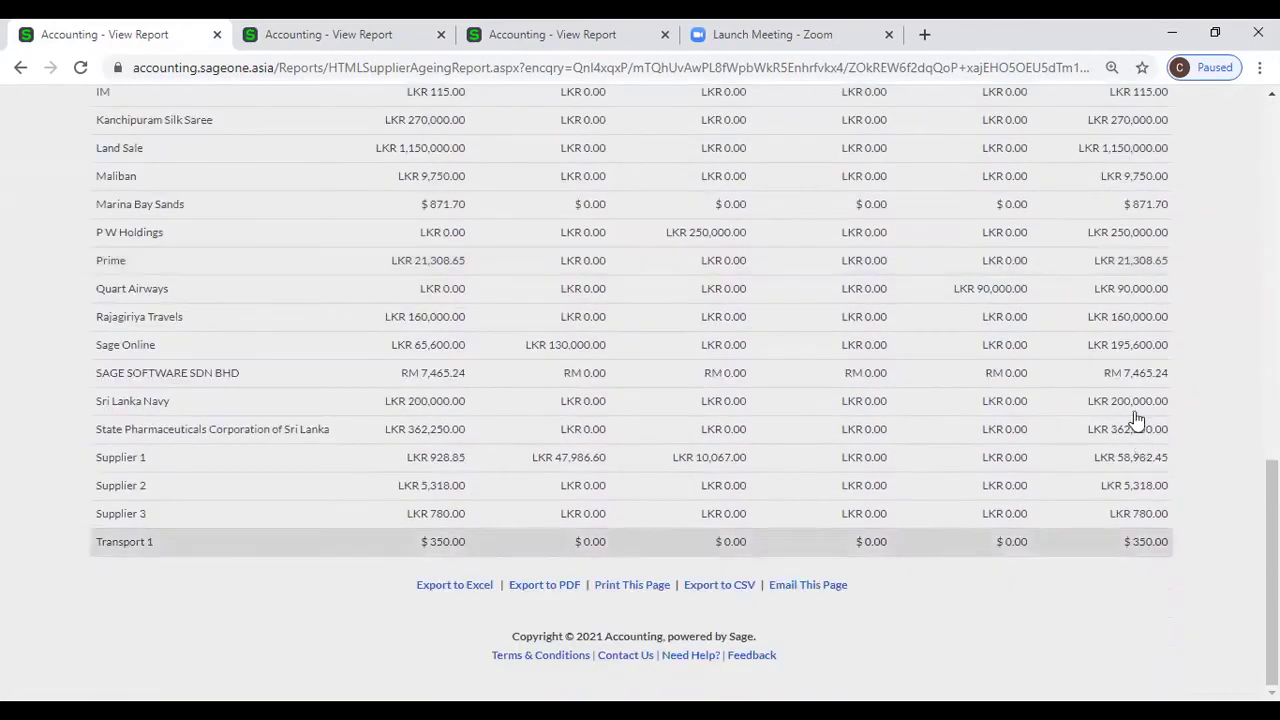
{"action": "scroll", "coordinate": [1135, 440], "scroll_direction": "up", "scroll_amount": 2}
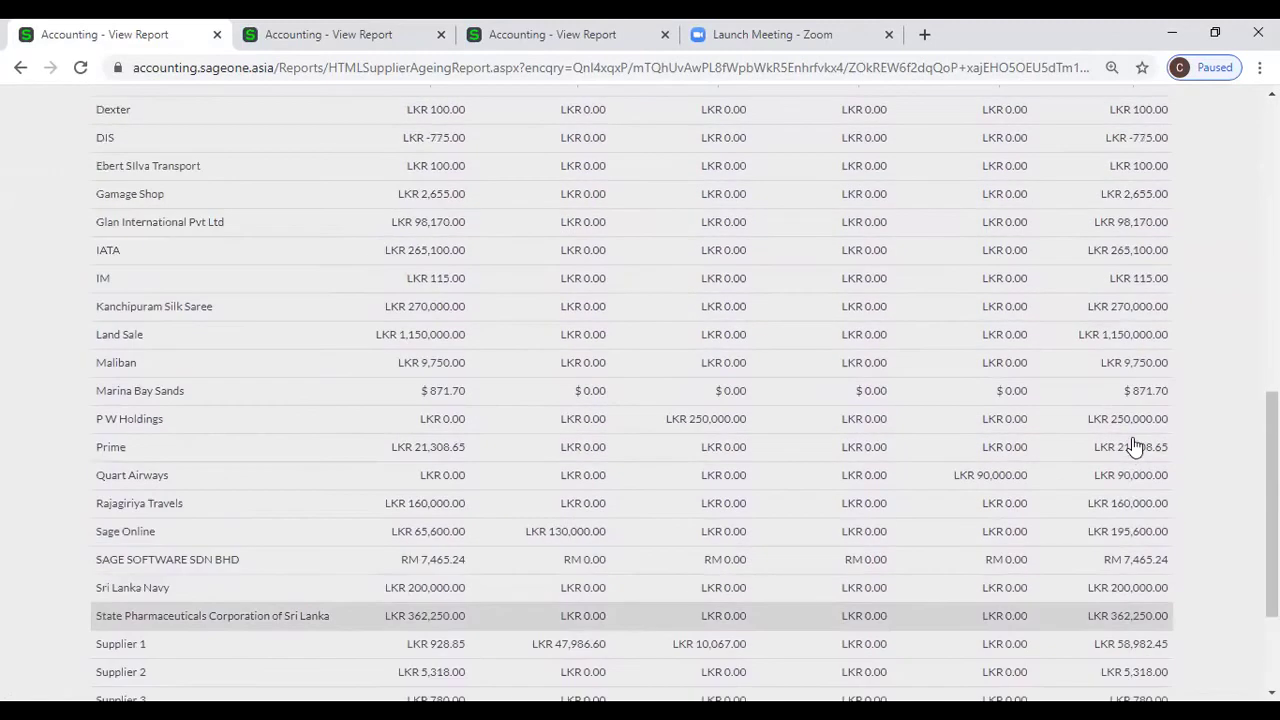
{"action": "scroll", "coordinate": [394, 396], "scroll_direction": "up", "scroll_amount": 8}
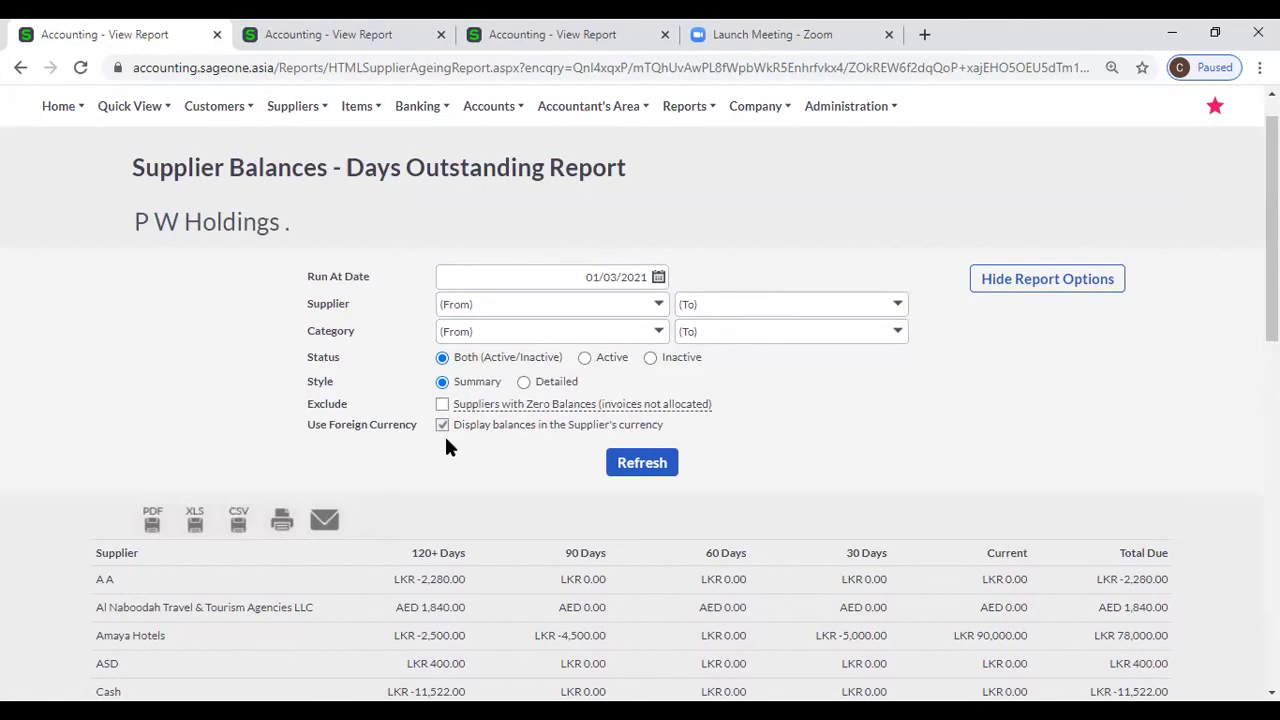
{"action": "left_click", "coordinate": [443, 426]}
{"action": "key", "text": "Tab"}
{"action": "key", "text": "Return"}
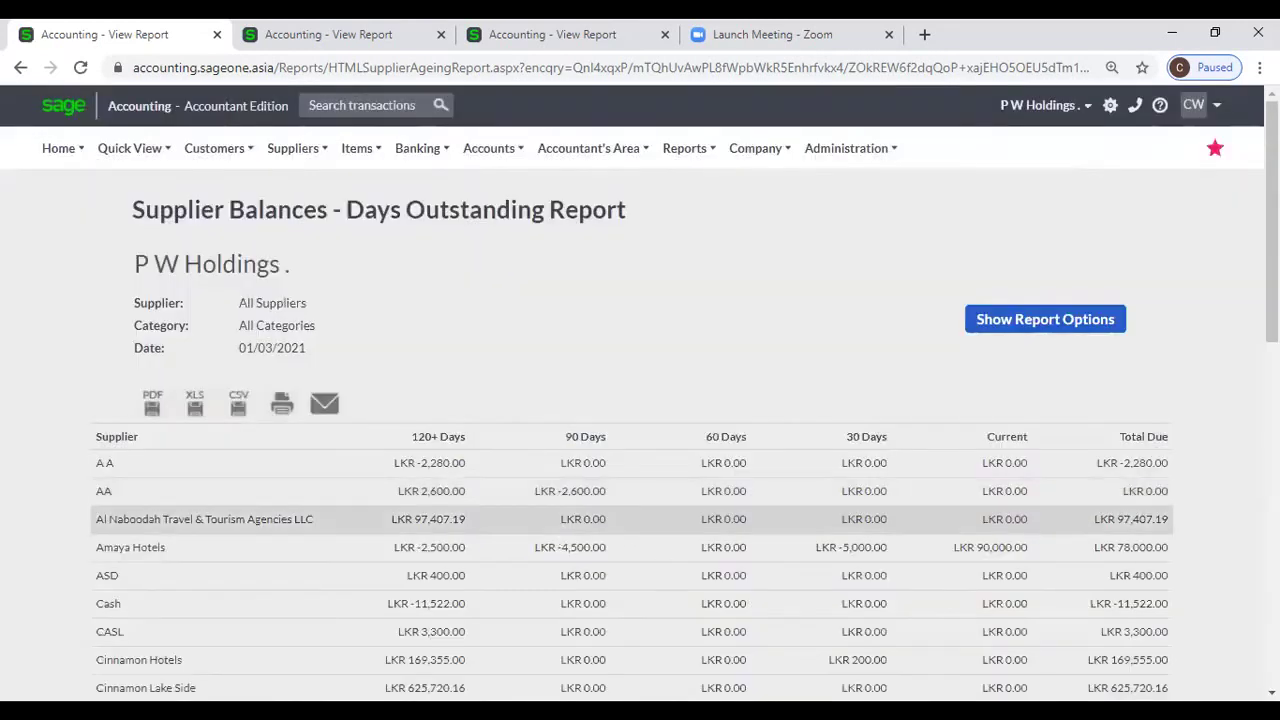
Examine the supplier balances in LKR across the ageing columns, down to the grand total row
{"action": "scroll", "coordinate": [1091, 552], "scroll_direction": "down", "scroll_amount": 3}
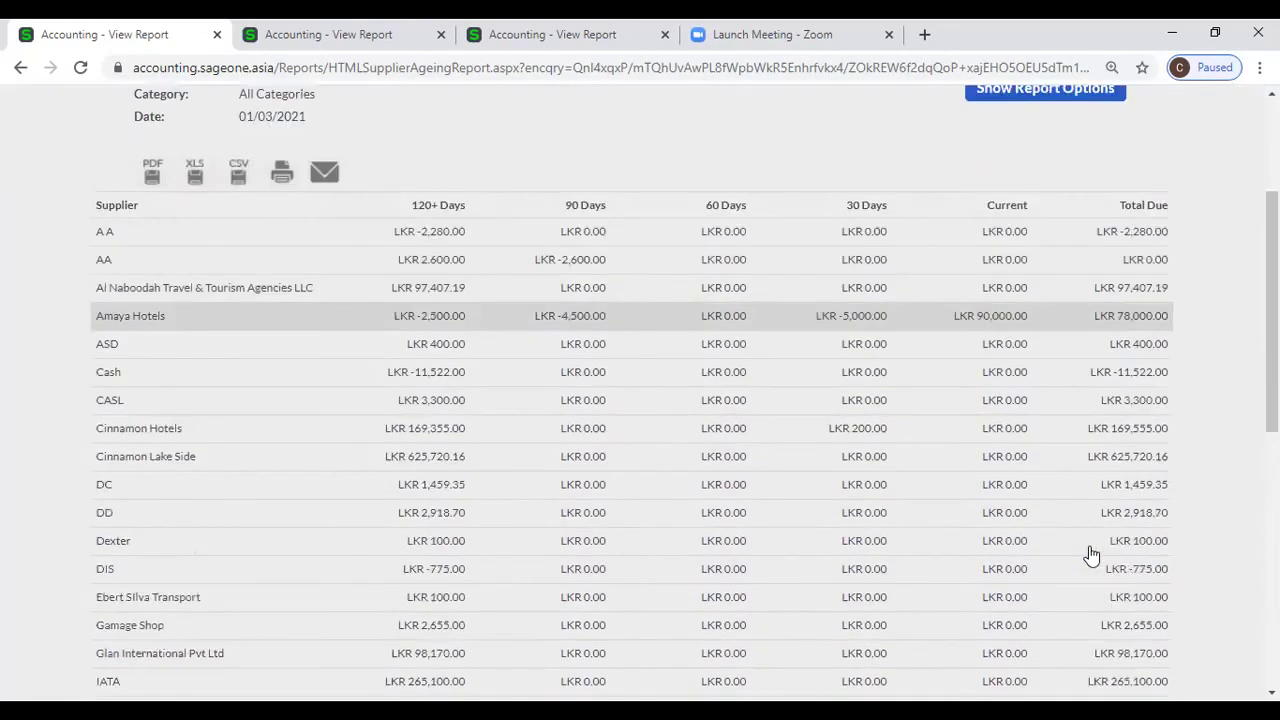
{"action": "scroll", "coordinate": [537, 540], "scroll_direction": "down", "scroll_amount": 1}
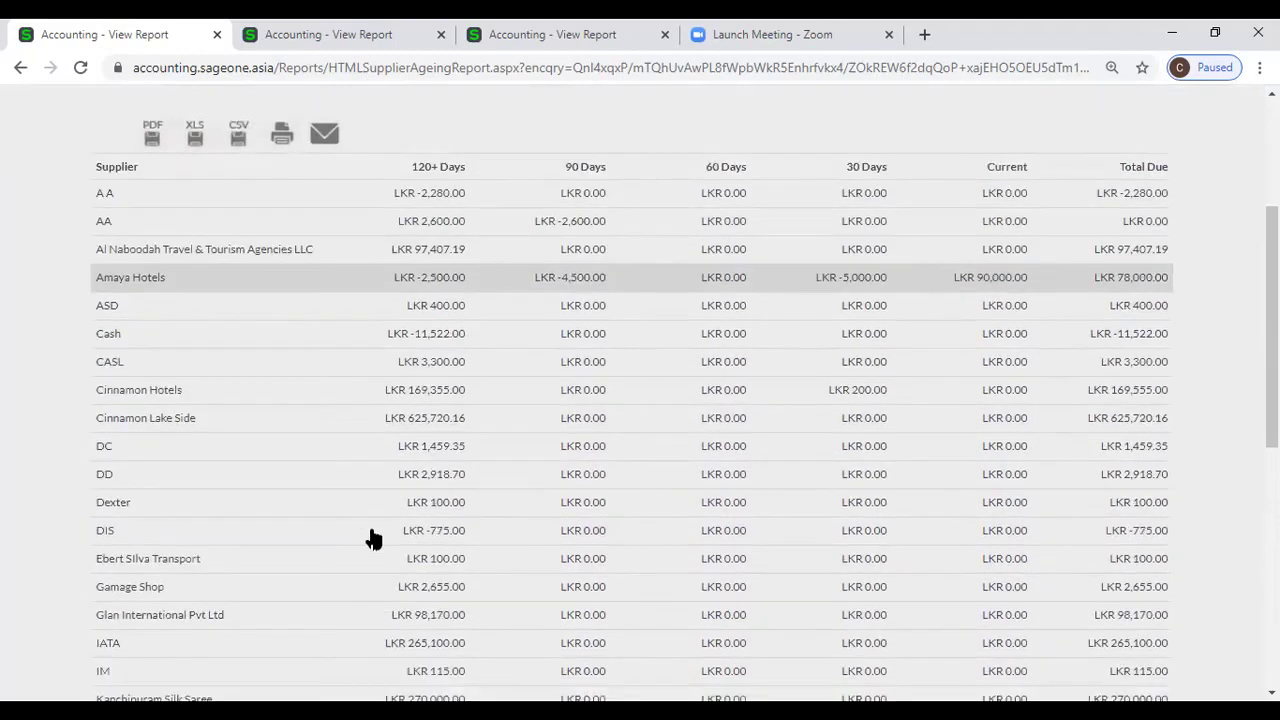
{"action": "scroll", "coordinate": [368, 538], "scroll_direction": "down", "scroll_amount": 6}
{"action": "scroll", "coordinate": [635, 400], "scroll_direction": "up", "scroll_amount": 3}
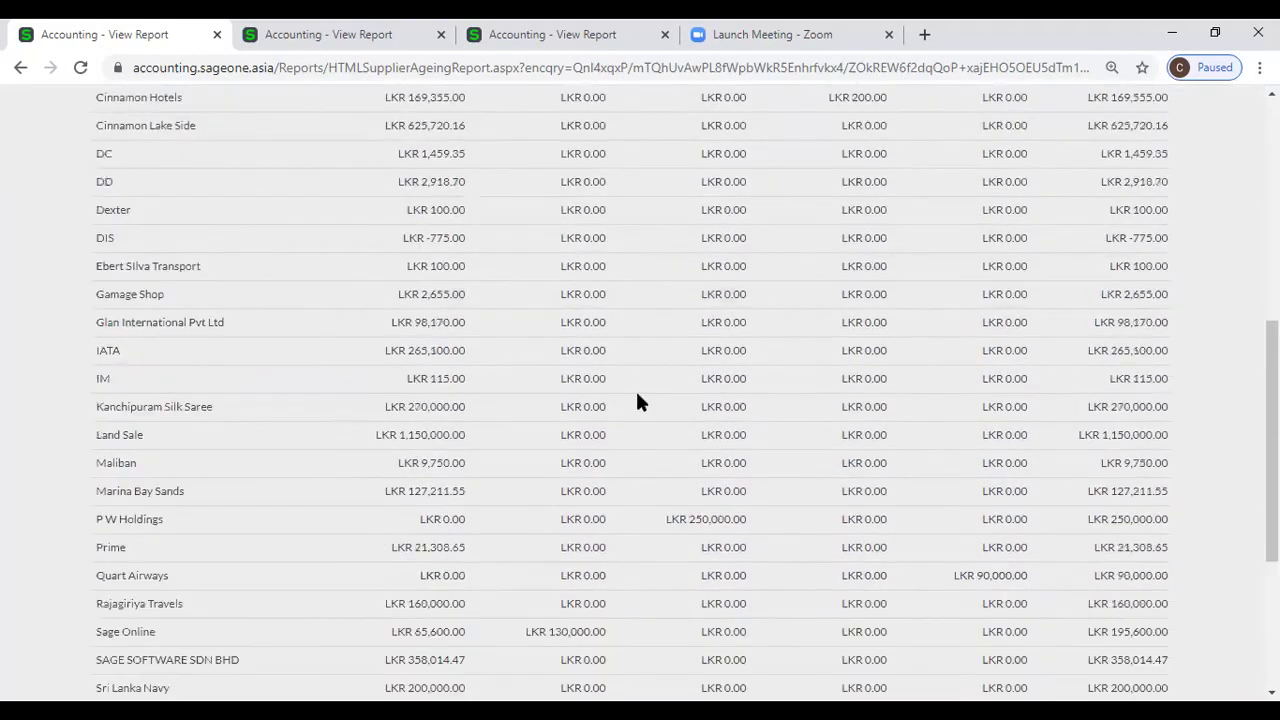
{"action": "scroll", "coordinate": [640, 401], "scroll_direction": "up", "scroll_amount": 7}
{"action": "scroll", "coordinate": [612, 549], "scroll_direction": "down", "scroll_amount": 7}
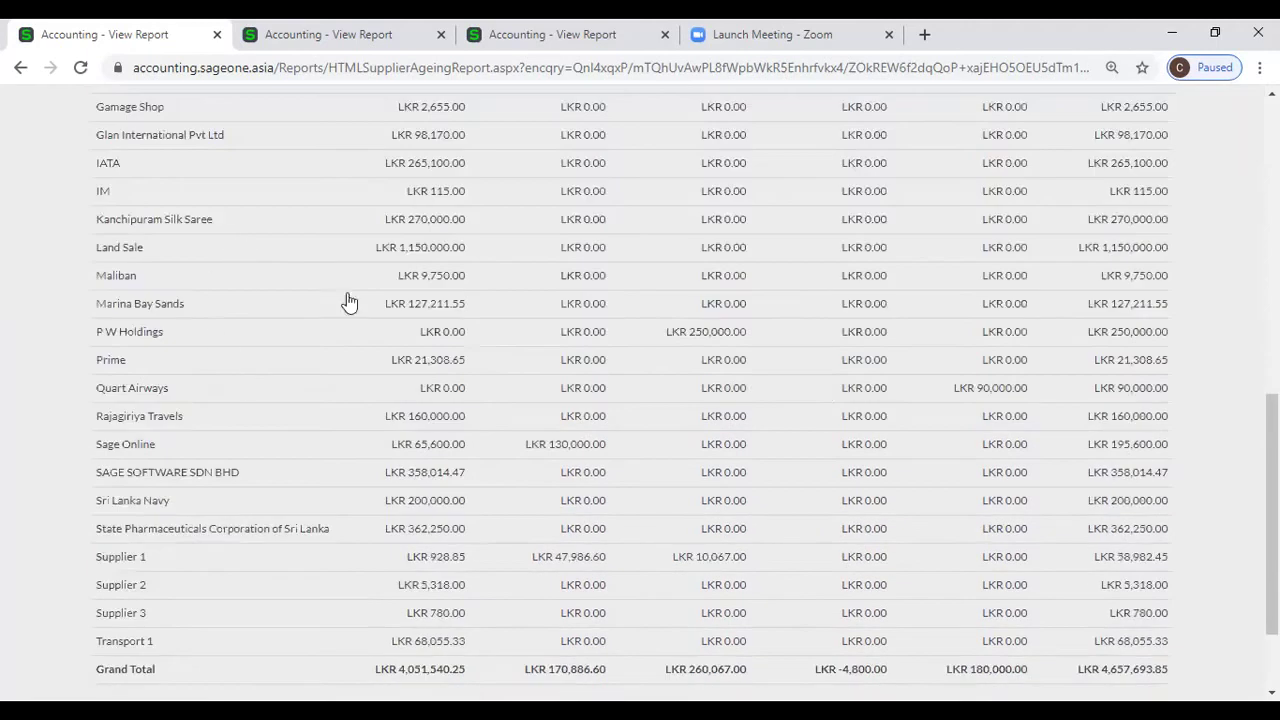
{"action": "scroll", "coordinate": [1207, 362], "scroll_direction": "down", "scroll_amount": 2}
{"action": "scroll", "coordinate": [1088, 341], "scroll_direction": "up", "scroll_amount": 4}
{"action": "scroll", "coordinate": [1085, 335], "scroll_direction": "up", "scroll_amount": 5}
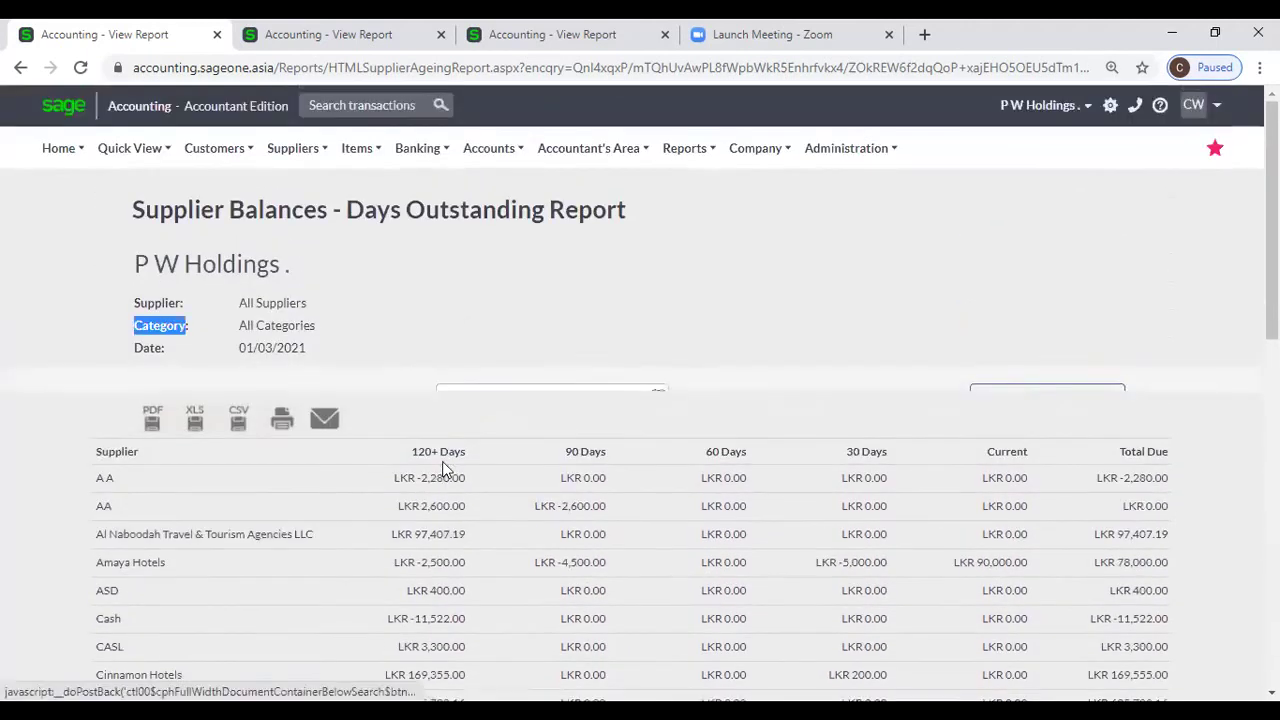
Show the report options again, turn displaying balances in the supplier's currency back on and refresh the report
{"action": "left_click", "coordinate": [442, 466]}
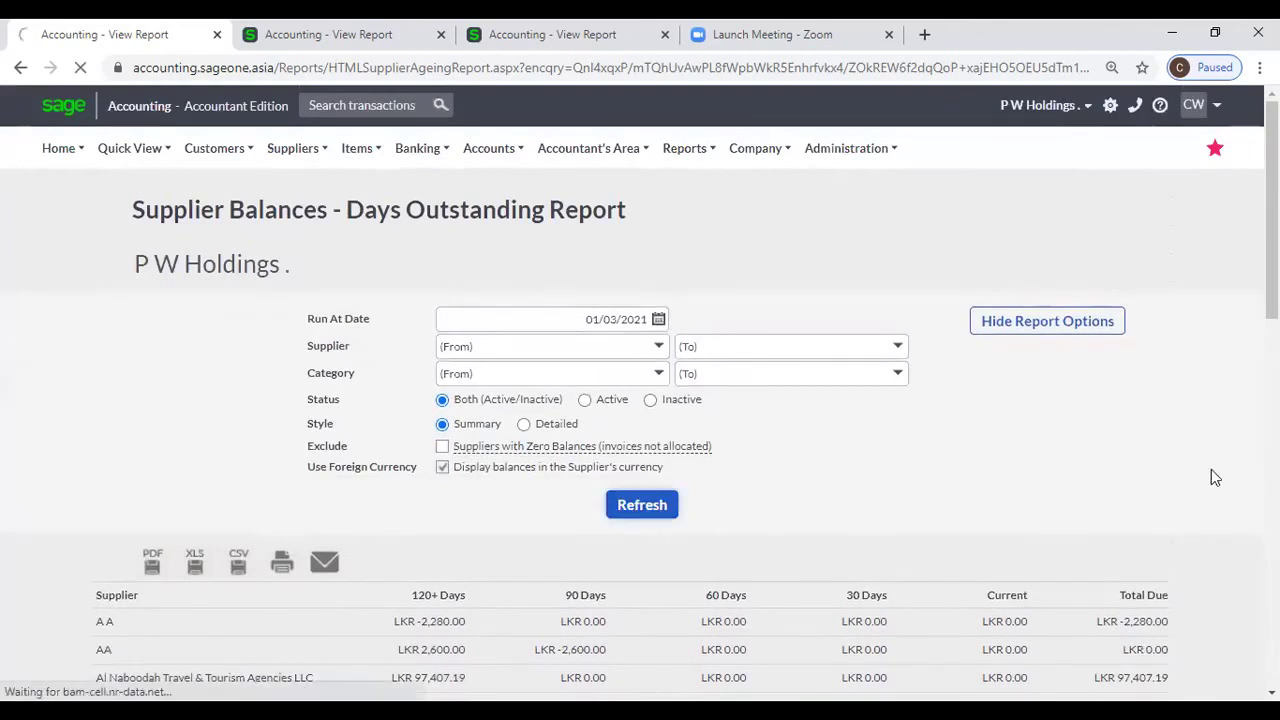
{"action": "scroll", "coordinate": [903, 480], "scroll_direction": "down", "scroll_amount": 2}
{"action": "scroll", "coordinate": [903, 490], "scroll_direction": "down", "scroll_amount": 2}
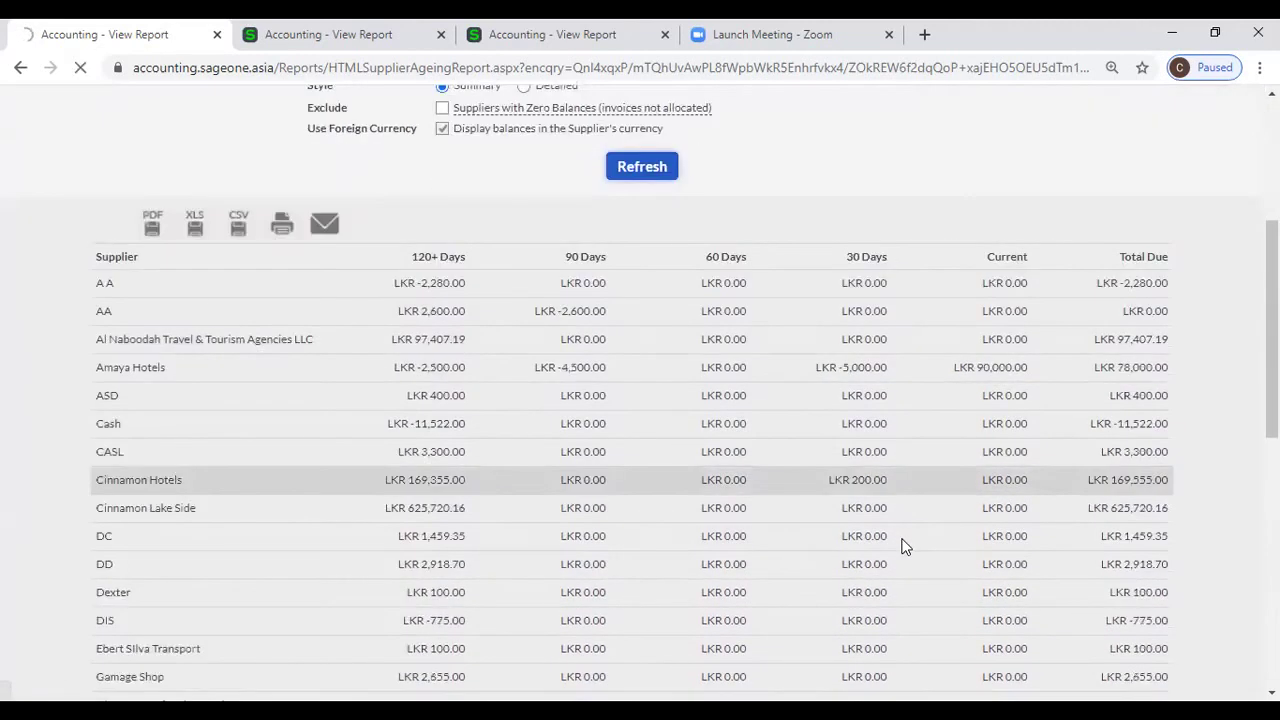
{"action": "scroll", "coordinate": [902, 547], "scroll_direction": "down", "scroll_amount": 6}
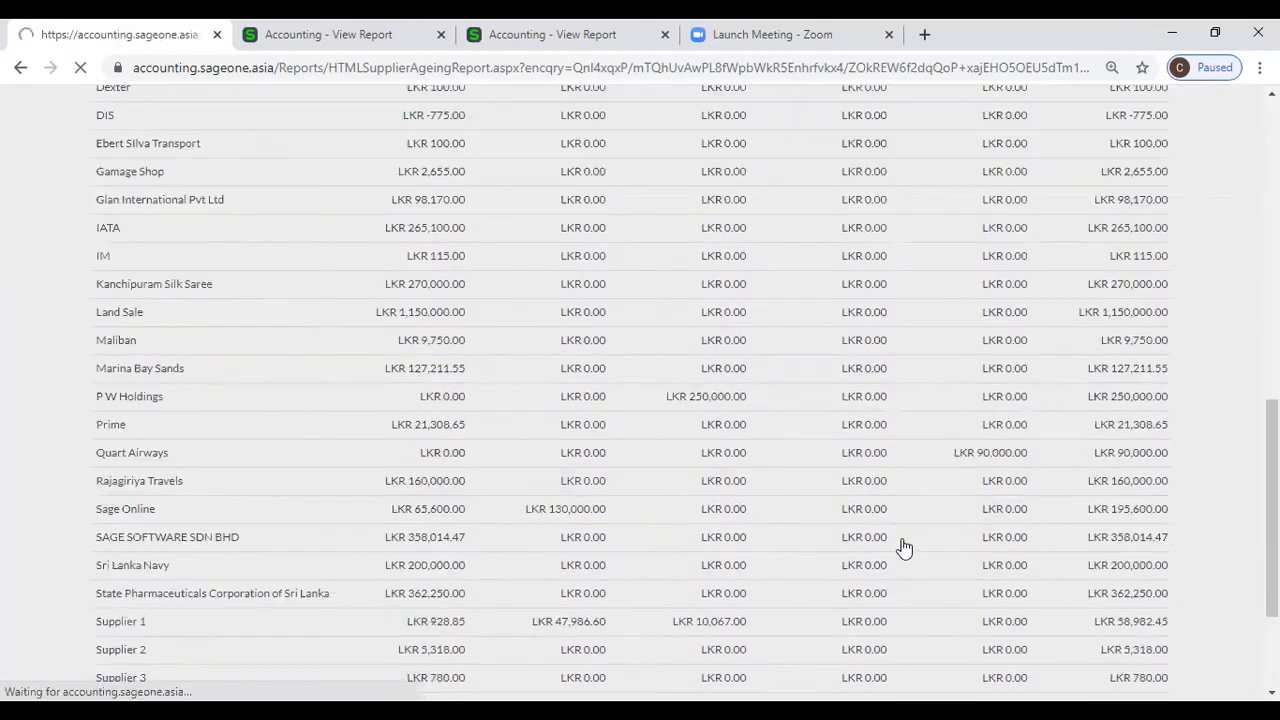
Review the balances in the suppliers' currencies, turn off Display balances in the Supplier's currency and refresh the report
{"action": "scroll", "coordinate": [117, 585], "scroll_direction": "down", "scroll_amount": 15}
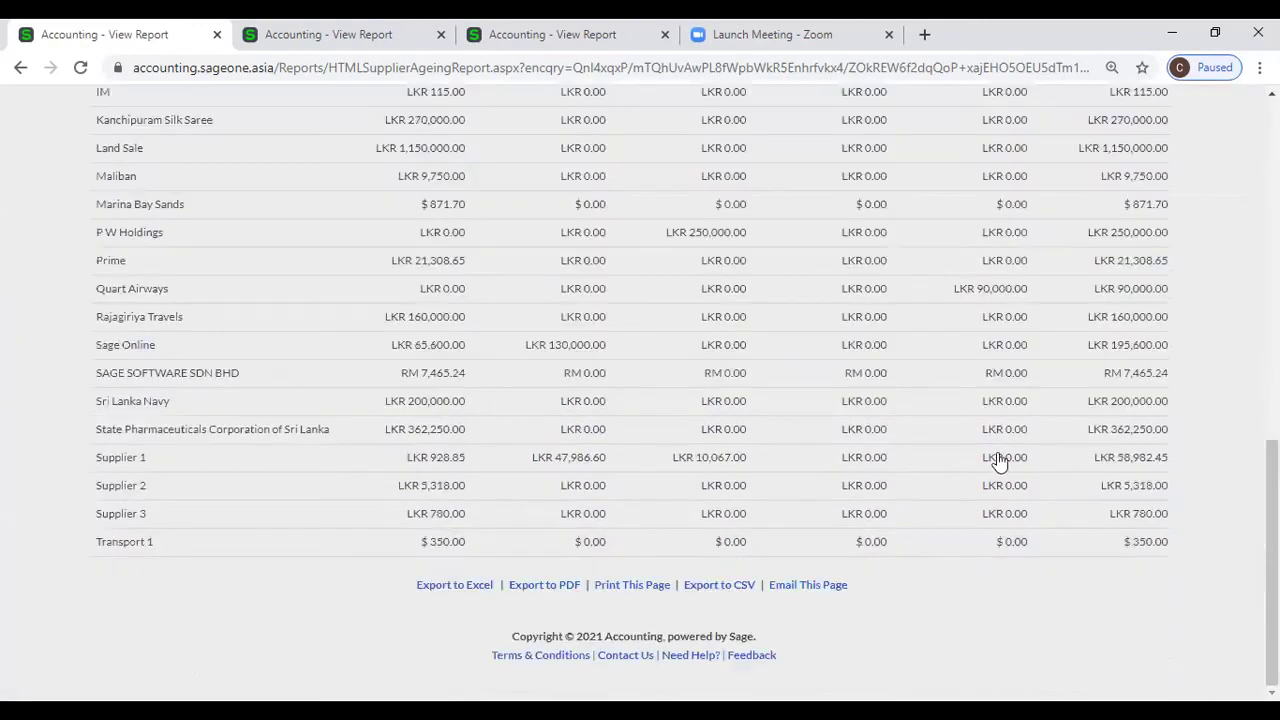
{"action": "scroll", "coordinate": [349, 320], "scroll_direction": "up", "scroll_amount": 4}
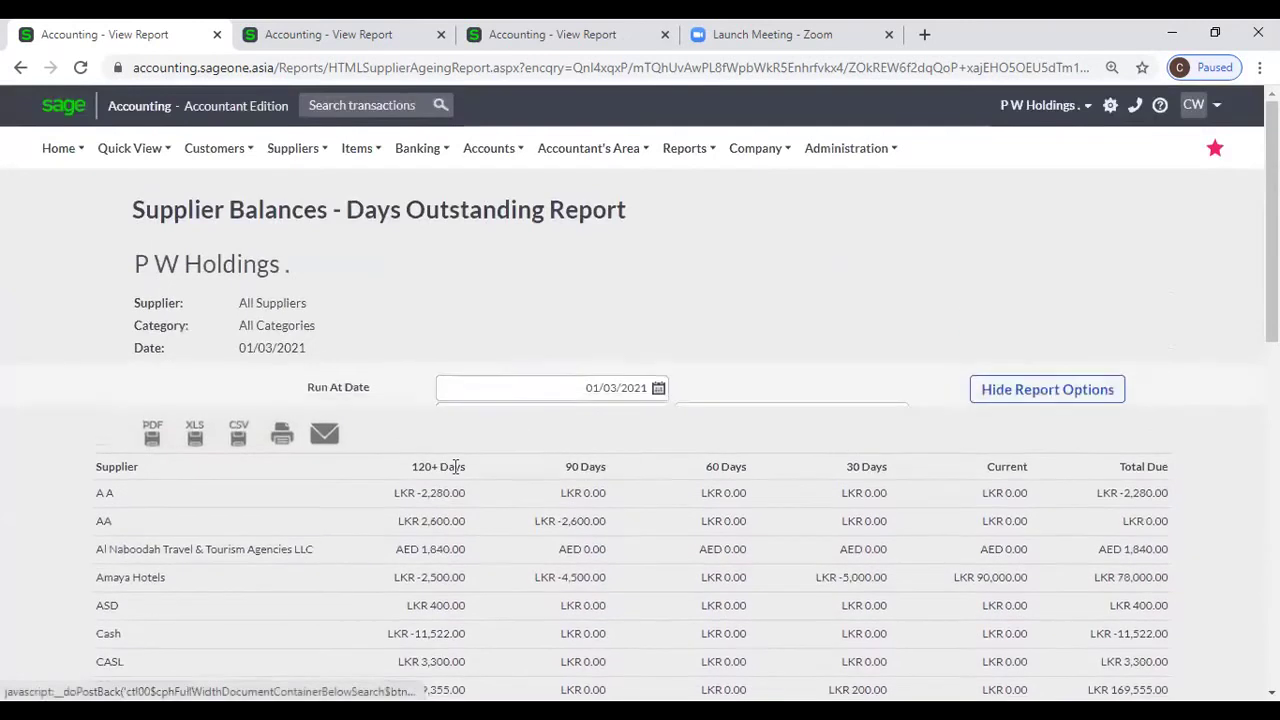
{"action": "left_click", "coordinate": [442, 467]}
{"action": "left_click", "coordinate": [442, 467]}
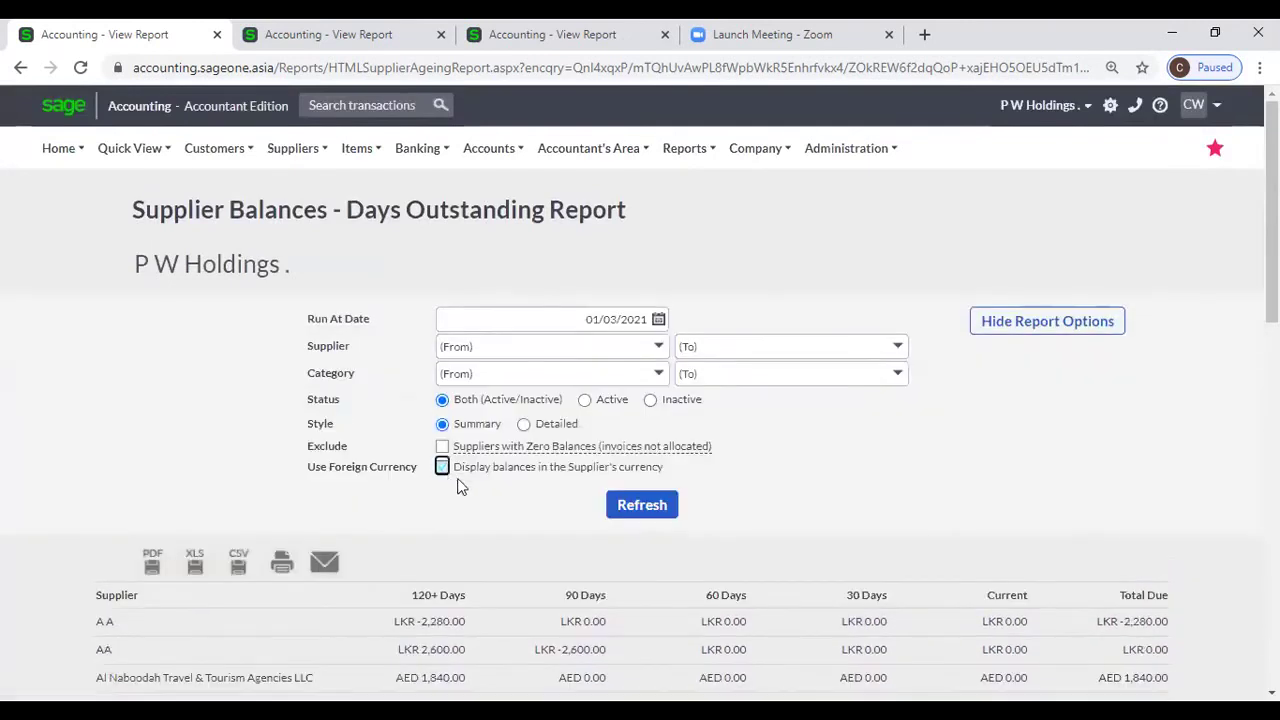
{"action": "left_click", "coordinate": [642, 506]}
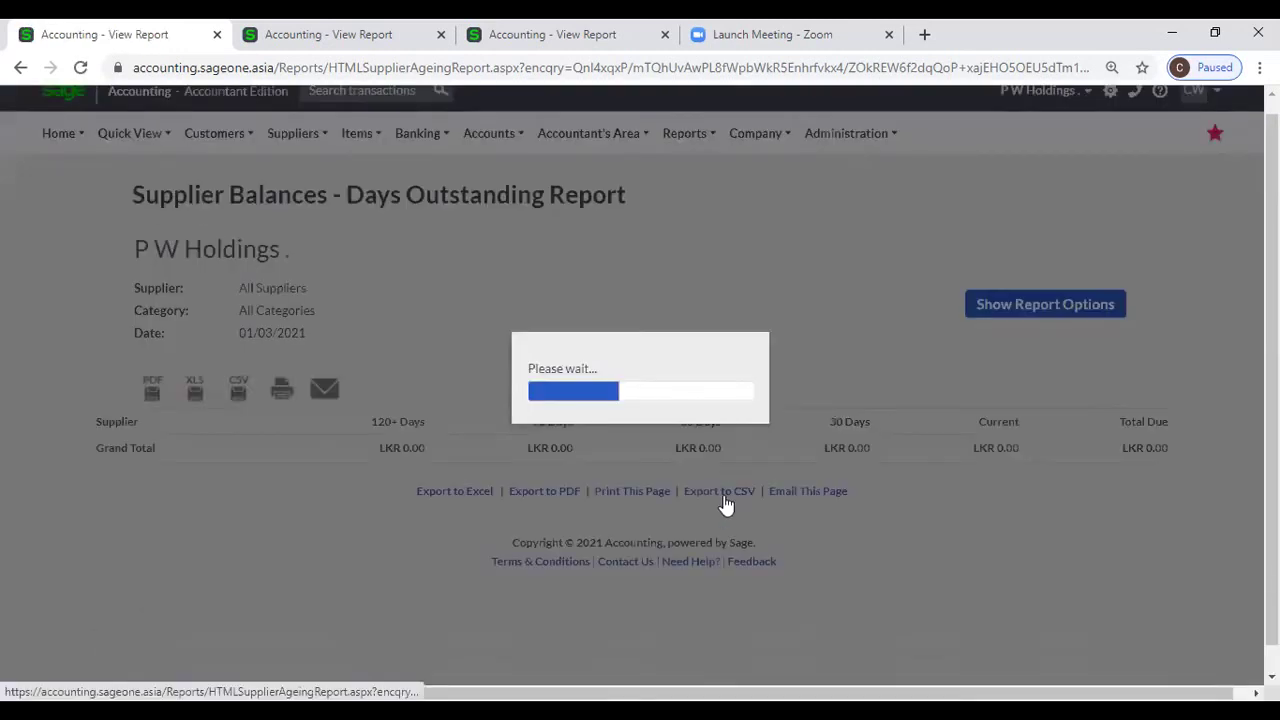
Check the LKR balances and grand total row, set the report style to Detailed and refresh the report
{"action": "scroll", "coordinate": [185, 548], "scroll_direction": "down", "scroll_amount": 10}
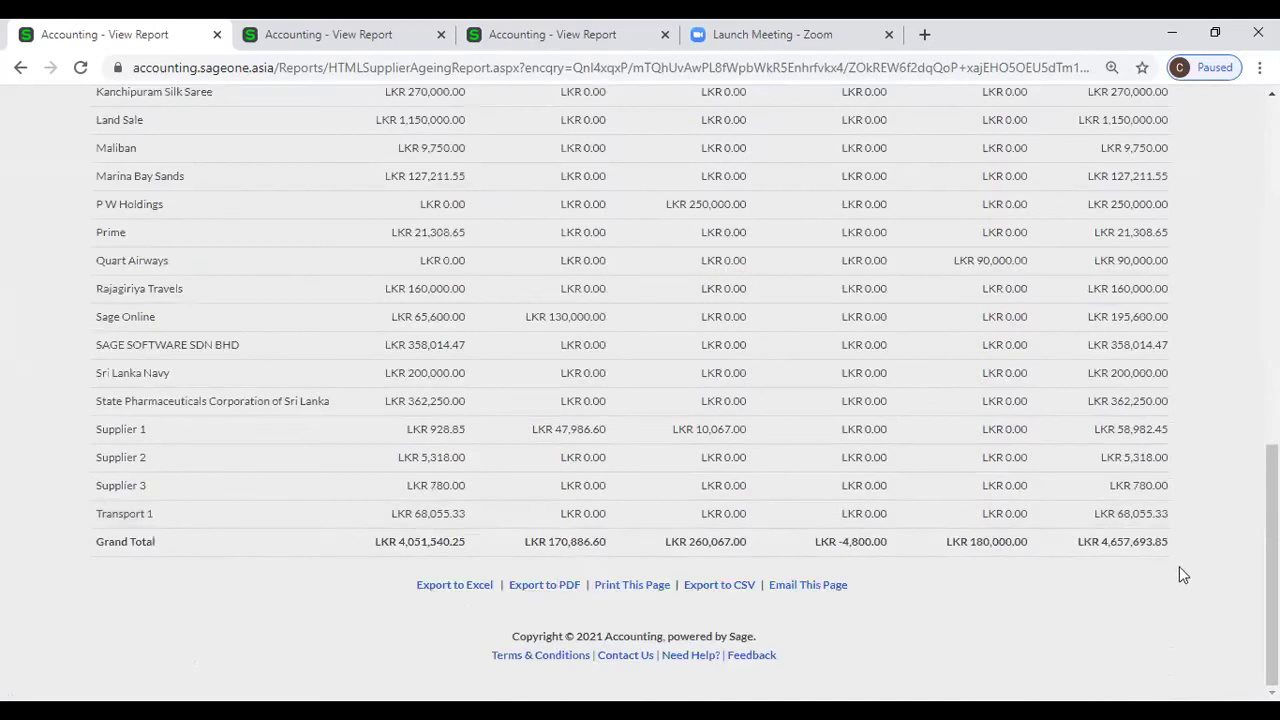
{"action": "scroll", "coordinate": [1179, 566], "scroll_direction": "up", "scroll_amount": 5}
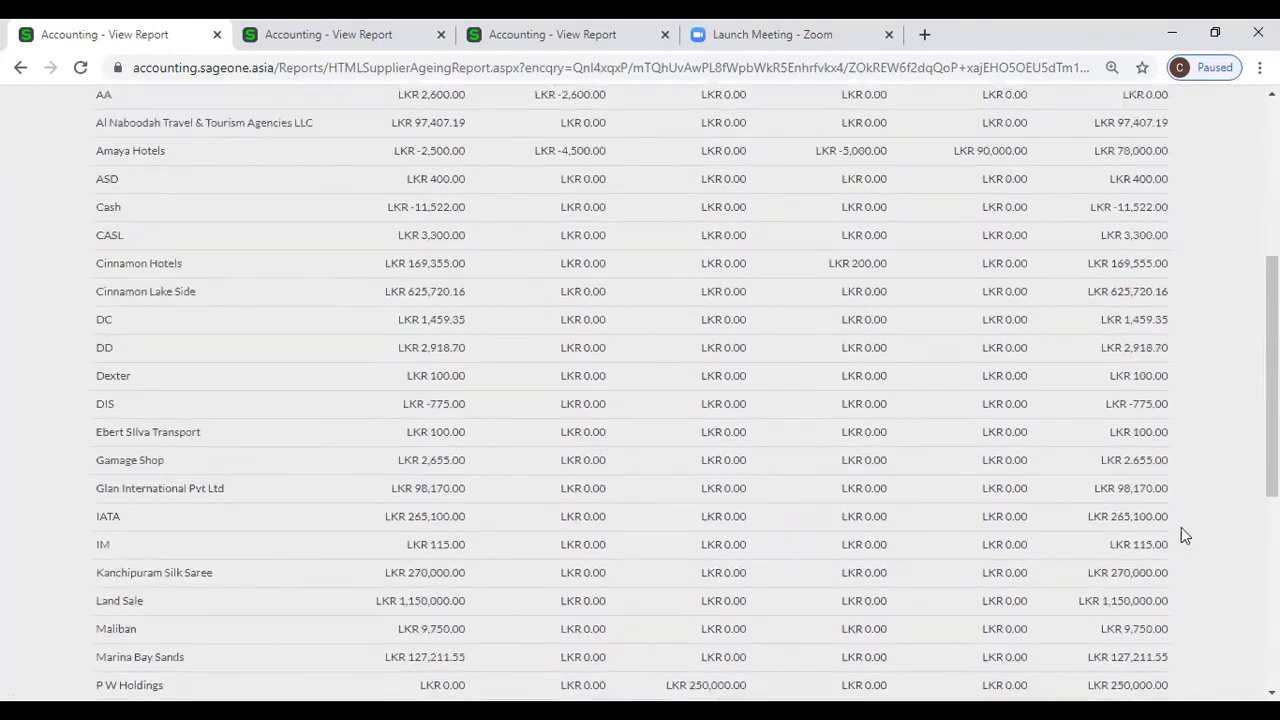
{"action": "scroll", "coordinate": [1103, 420], "scroll_direction": "up", "scroll_amount": 4}
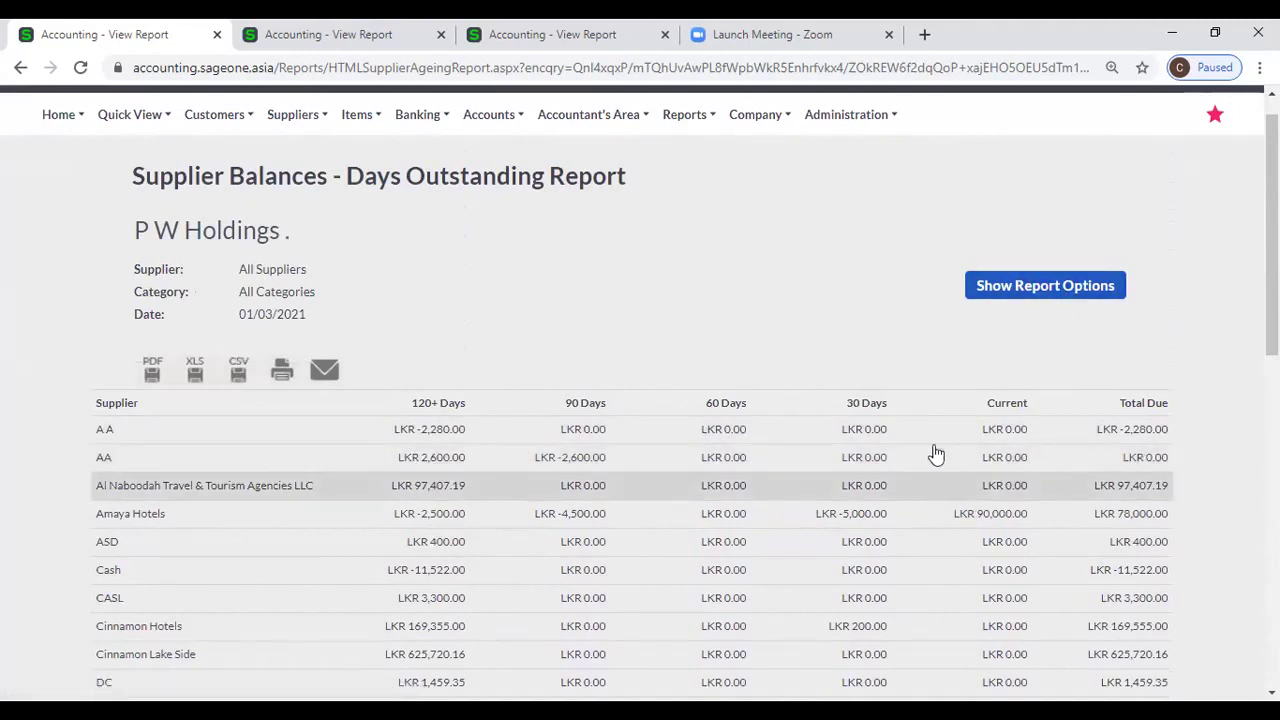
{"action": "left_click", "coordinate": [997, 287]}
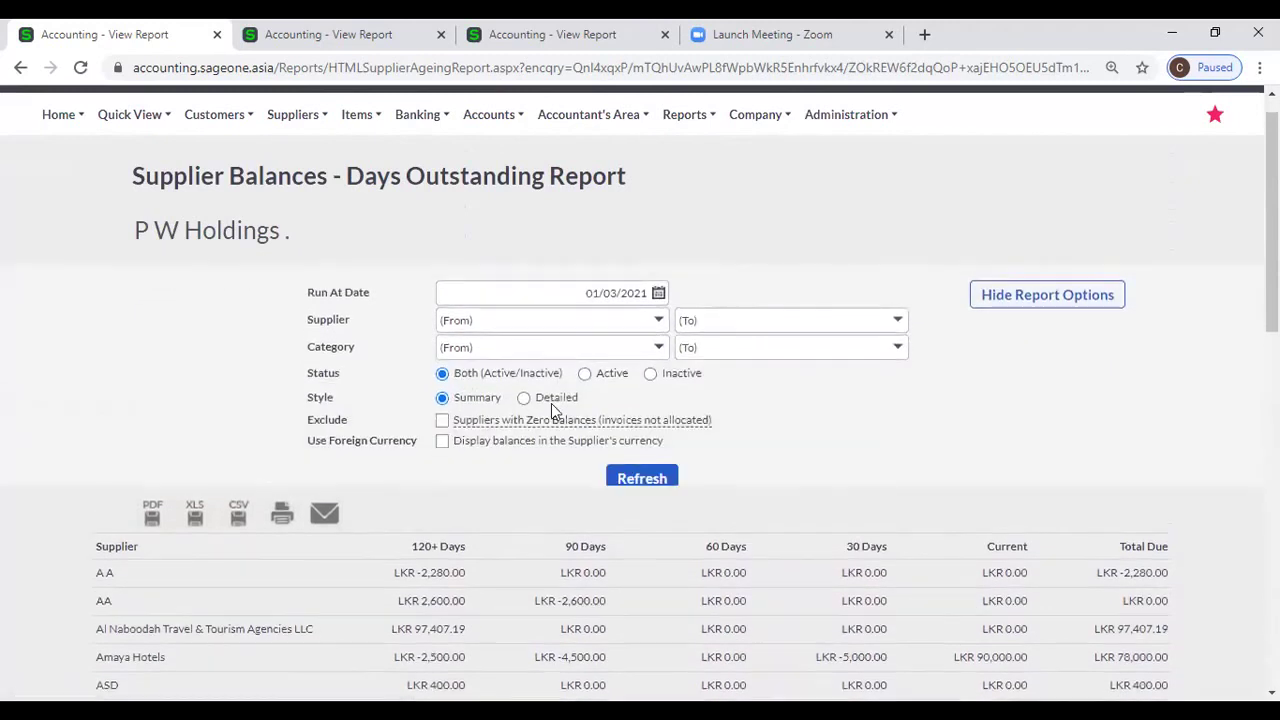
{"action": "left_click", "coordinate": [527, 398]}
{"action": "left_click", "coordinate": [655, 478]}
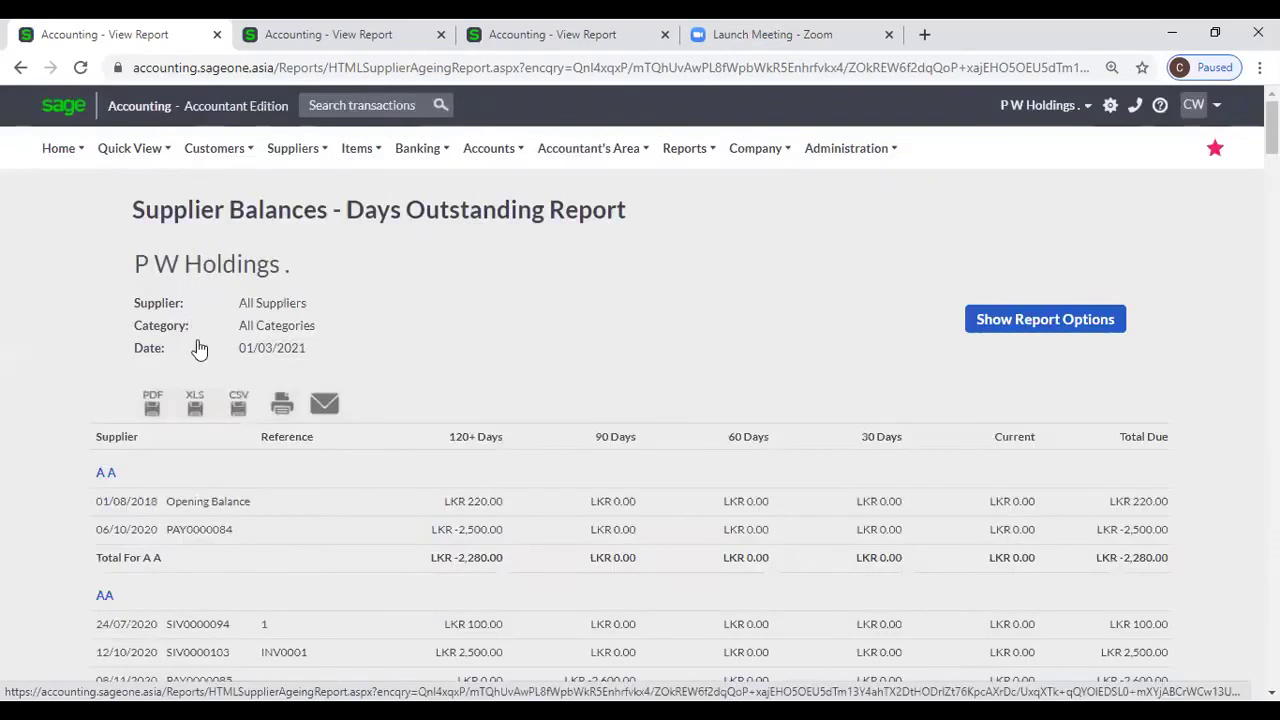
Examine the individual transactions, references and totals listed under each supplier in the Detailed ageing report
{"action": "scroll", "coordinate": [210, 330], "scroll_direction": "down", "scroll_amount": 2}
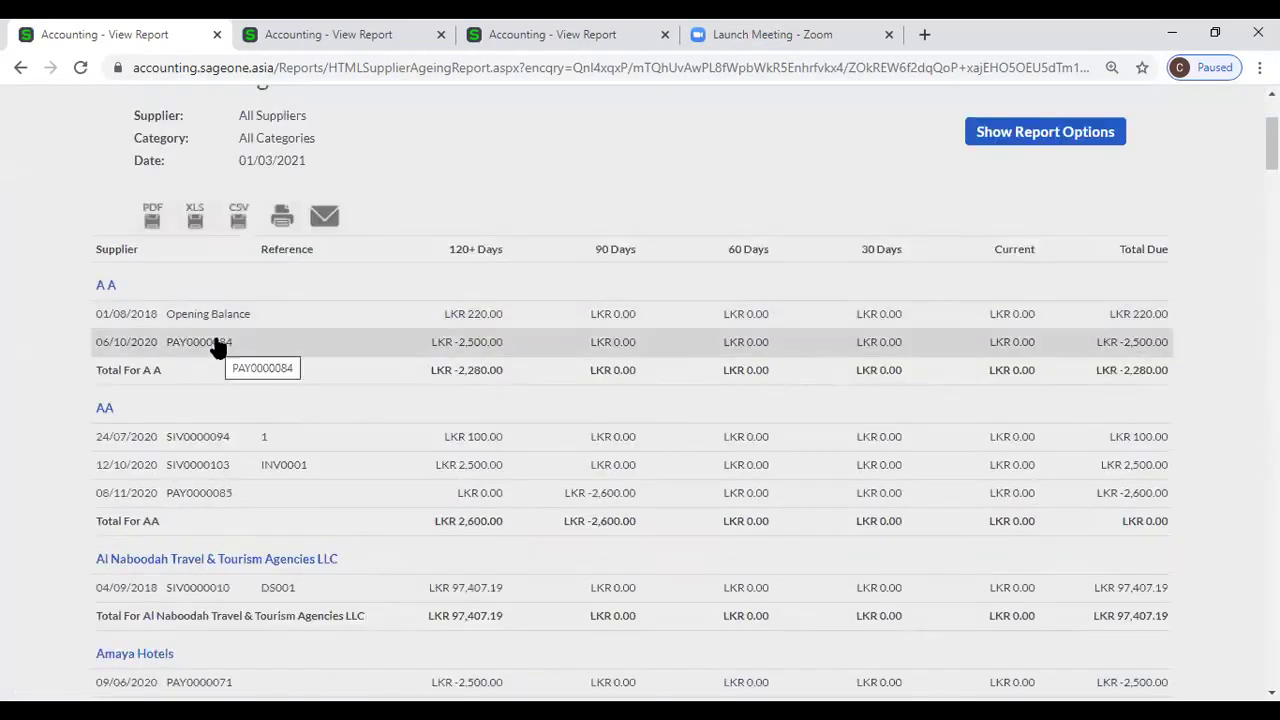
{"action": "scroll", "coordinate": [293, 400], "scroll_direction": "down", "scroll_amount": 1}
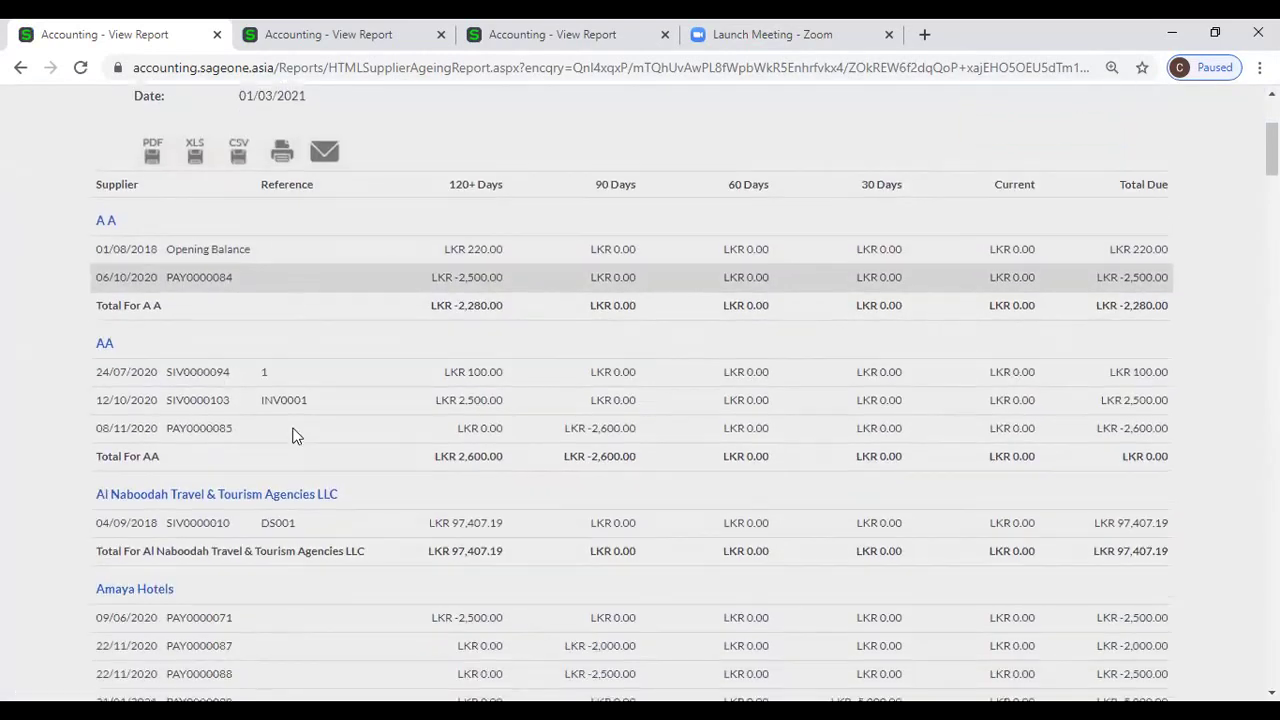
{"action": "scroll", "coordinate": [293, 443], "scroll_direction": "down", "scroll_amount": 2}
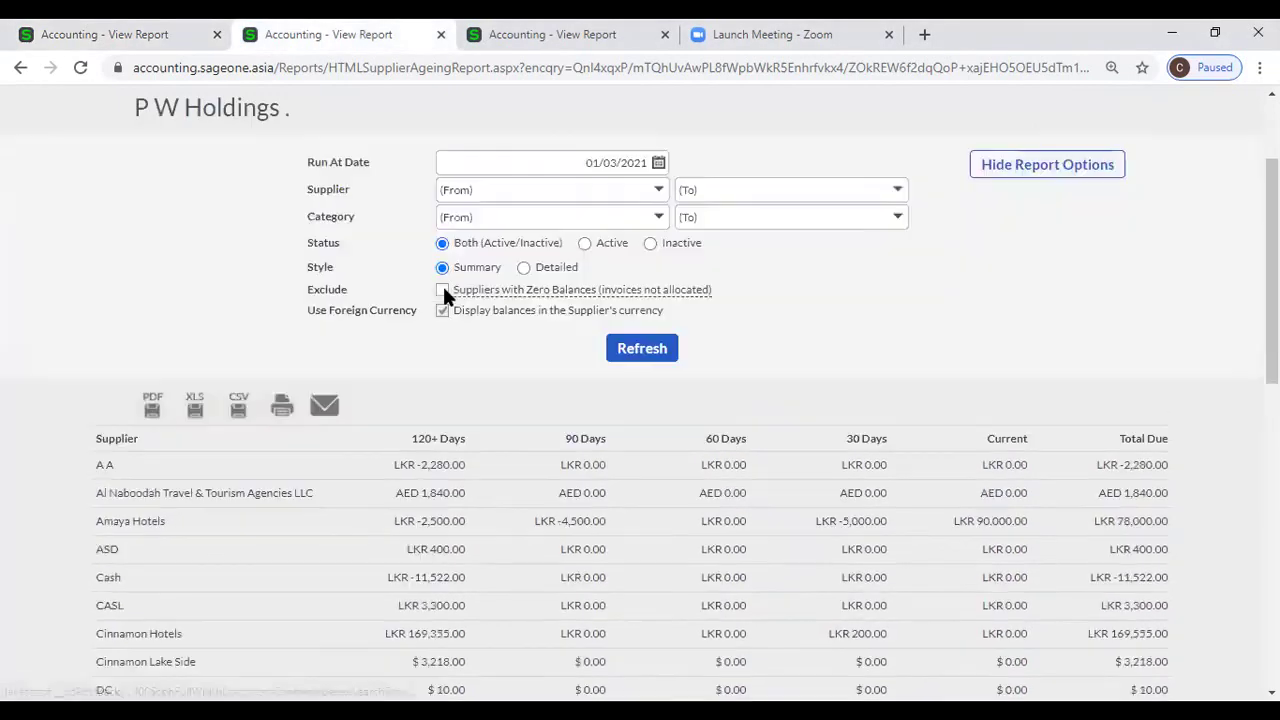
In the duplicated Summary report tab, exclude Suppliers with Zero Balances (invoices not allocated) and refresh the report
{"action": "left_click", "coordinate": [442, 290]}
{"action": "left_click", "coordinate": [640, 350]}
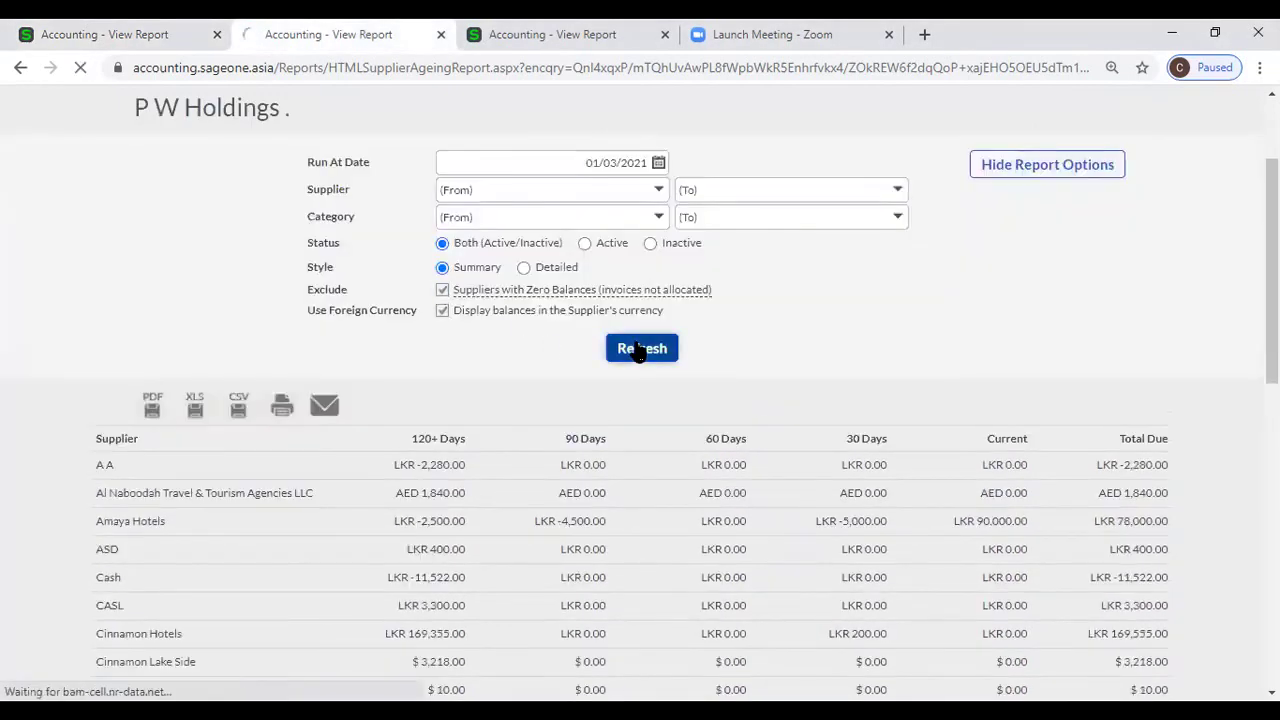
{"action": "left_click", "coordinate": [640, 350]}
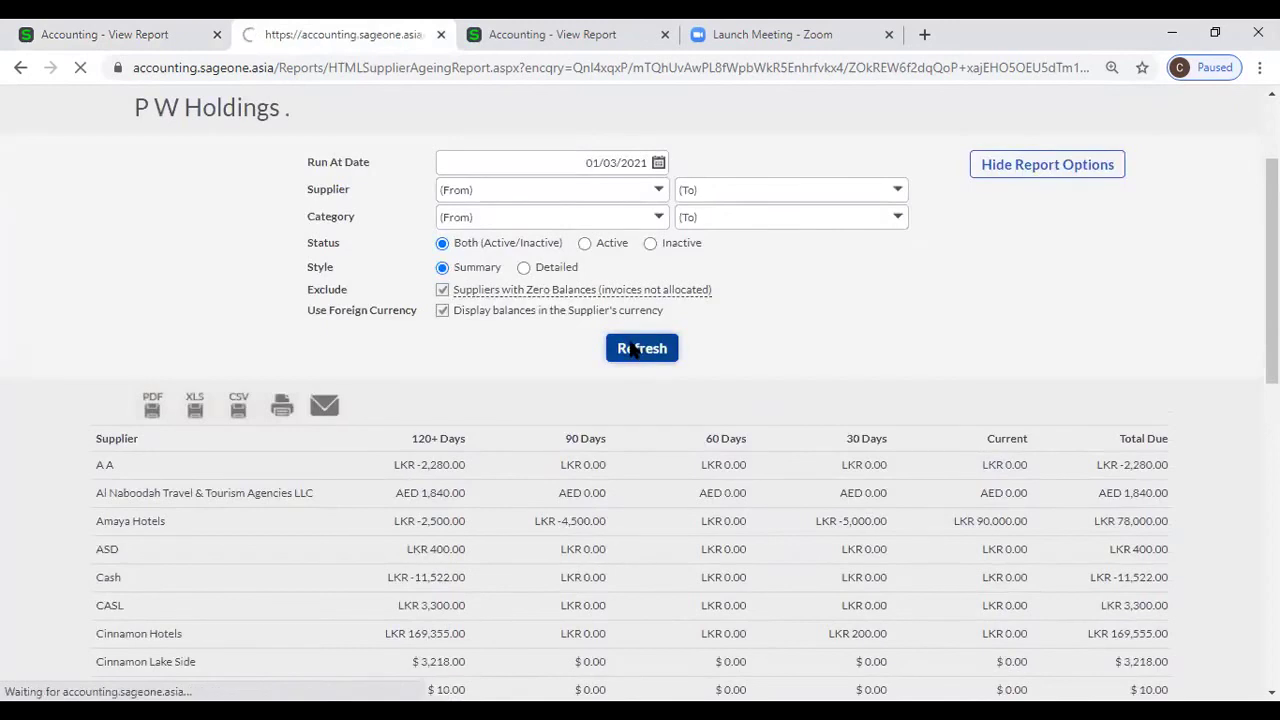